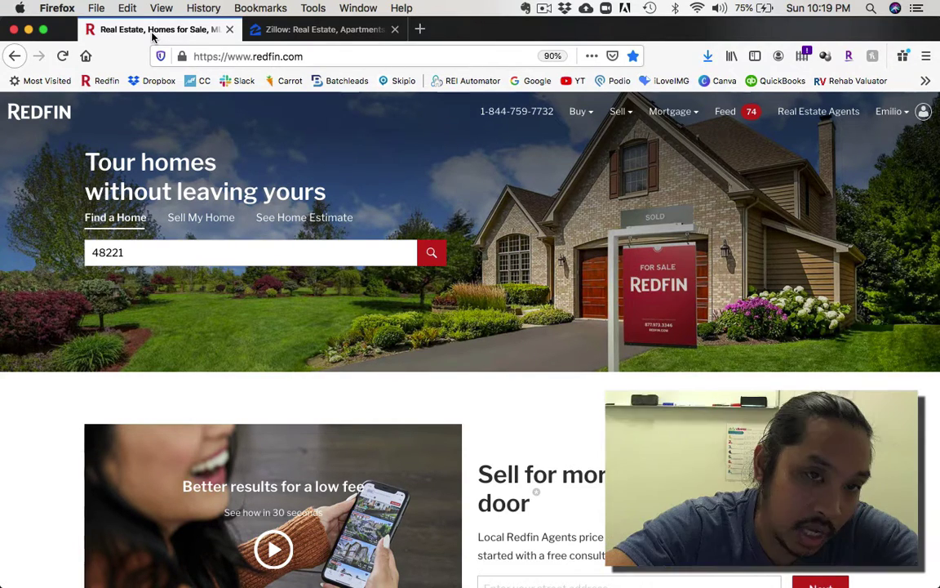
# Step: Search Redfin for 'detroit, MI', choose the Detroit suggestion, then bring Zillow forward
pyautogui.click(330, 33)
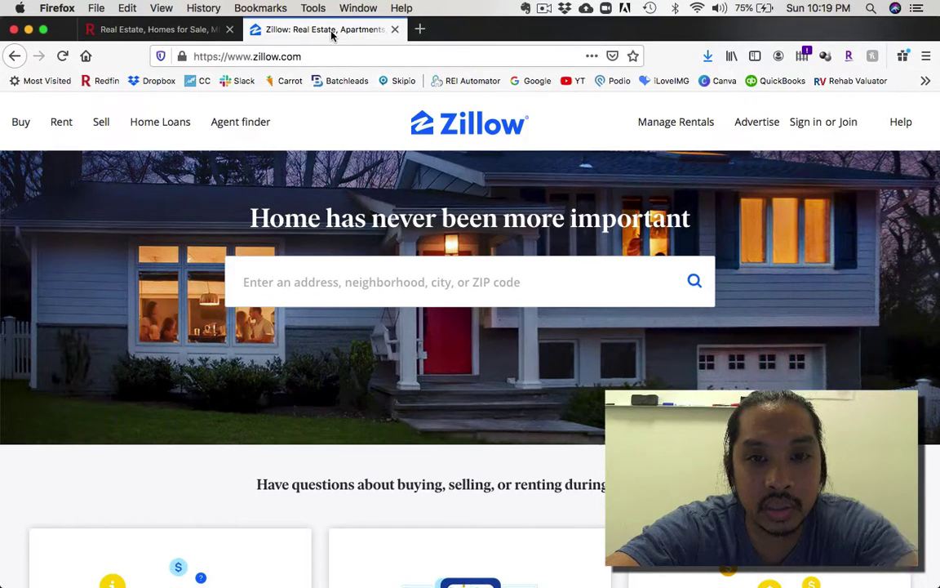
pyautogui.click(155, 31)
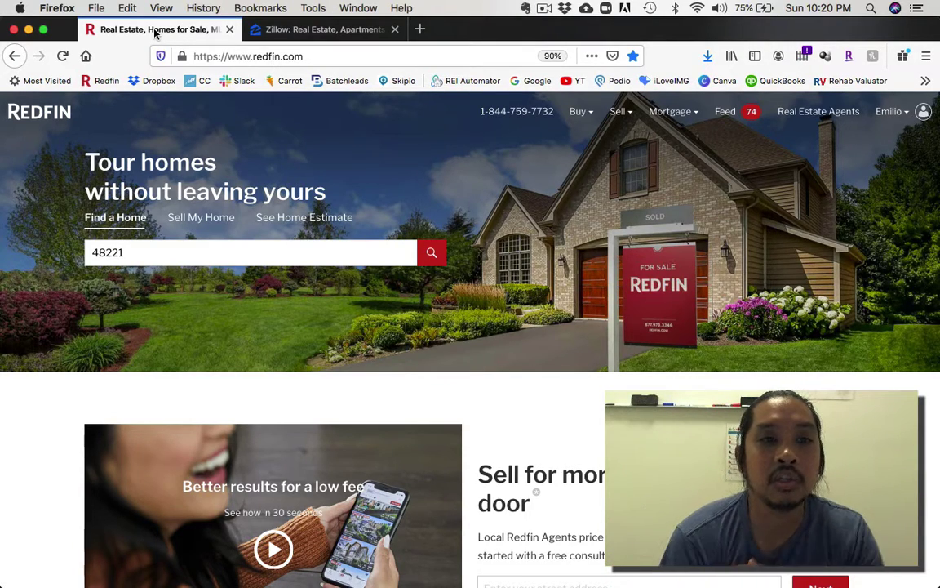
pyautogui.click(151, 247)
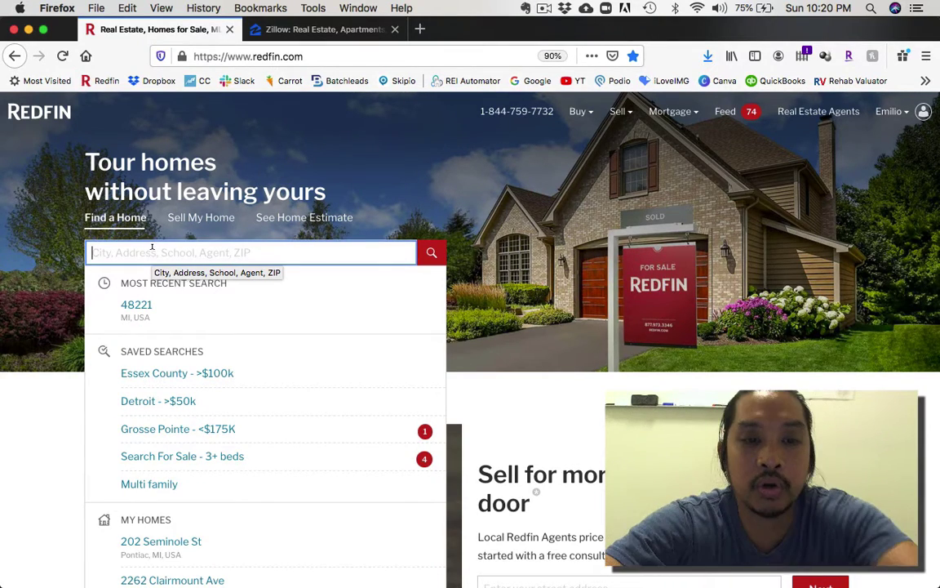
pyautogui.write('detroit, MI')
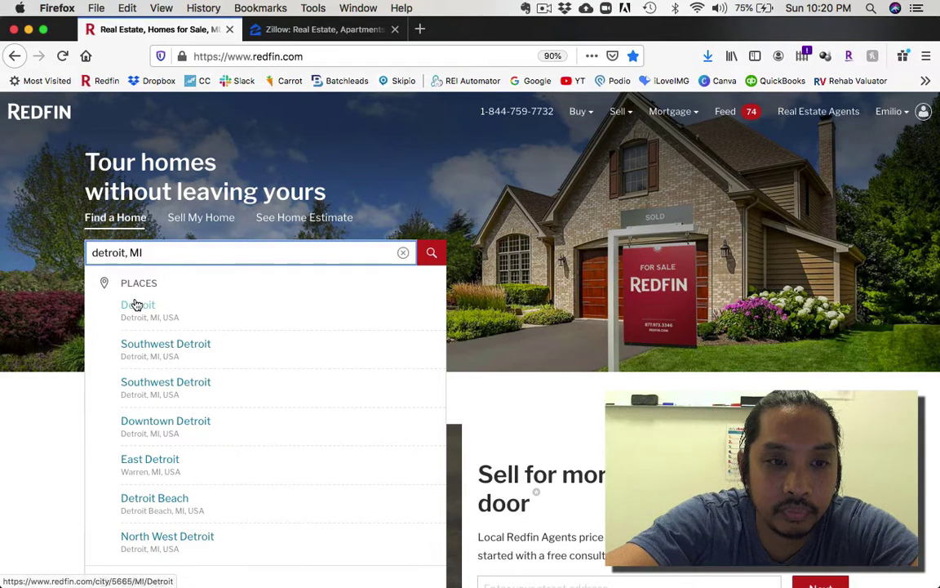
pyautogui.click(136, 305)
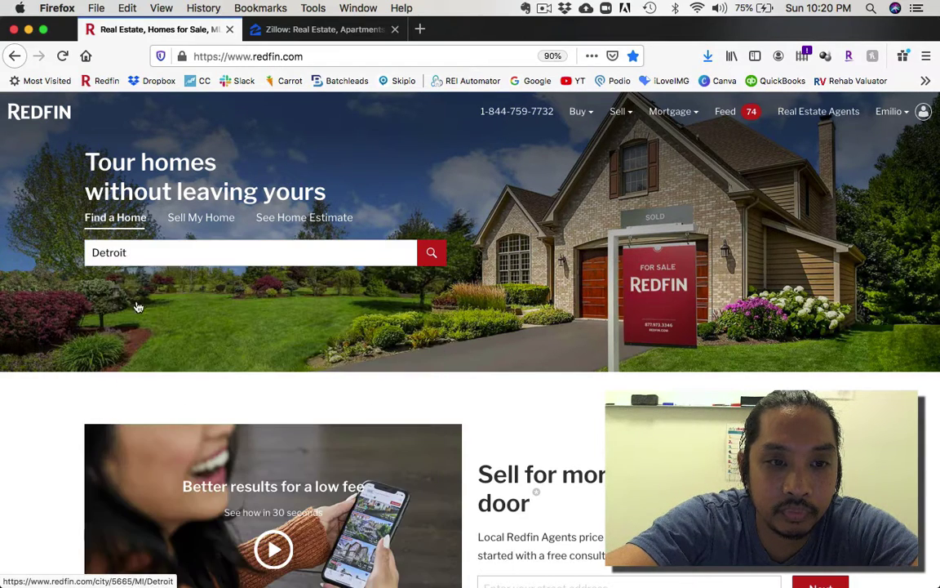
pyautogui.click(301, 32)
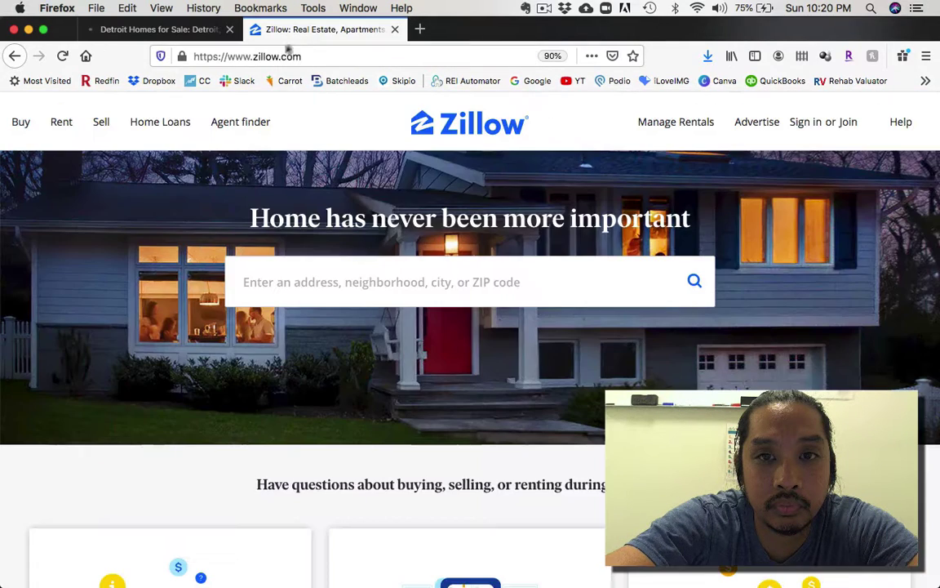
# Step: Start a Zillow location search for 'detroit, MI'
pyautogui.click(365, 282)
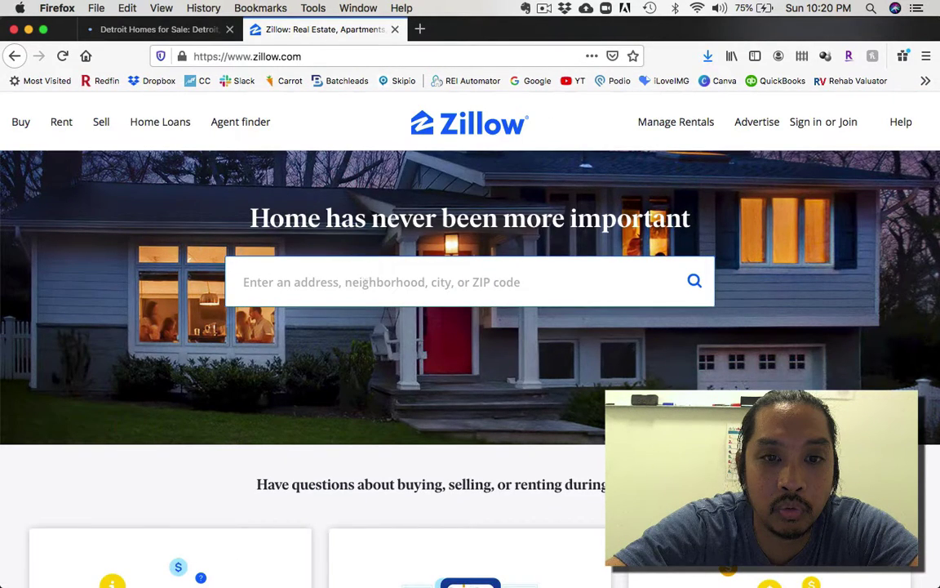
pyautogui.write('detroit, MI')
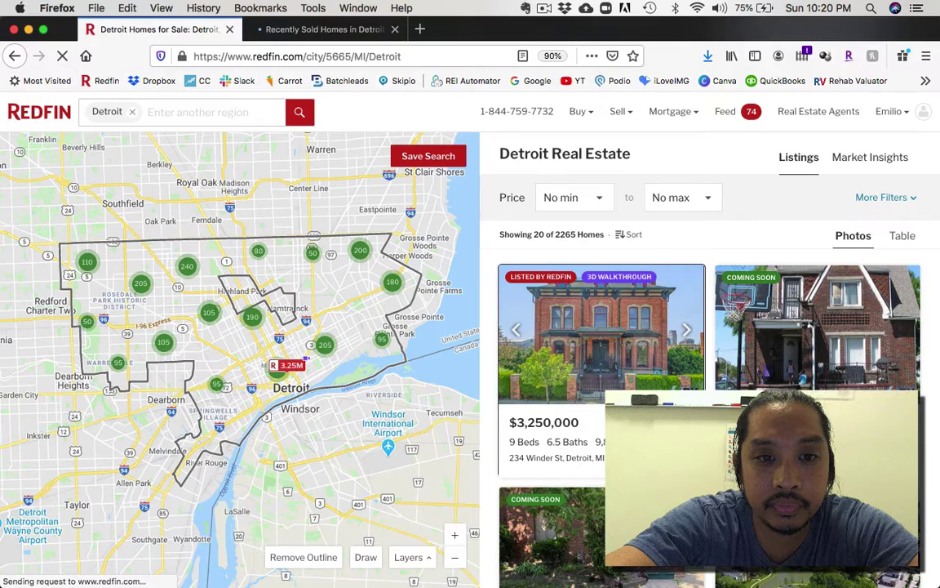
pyautogui.click(903, 235)
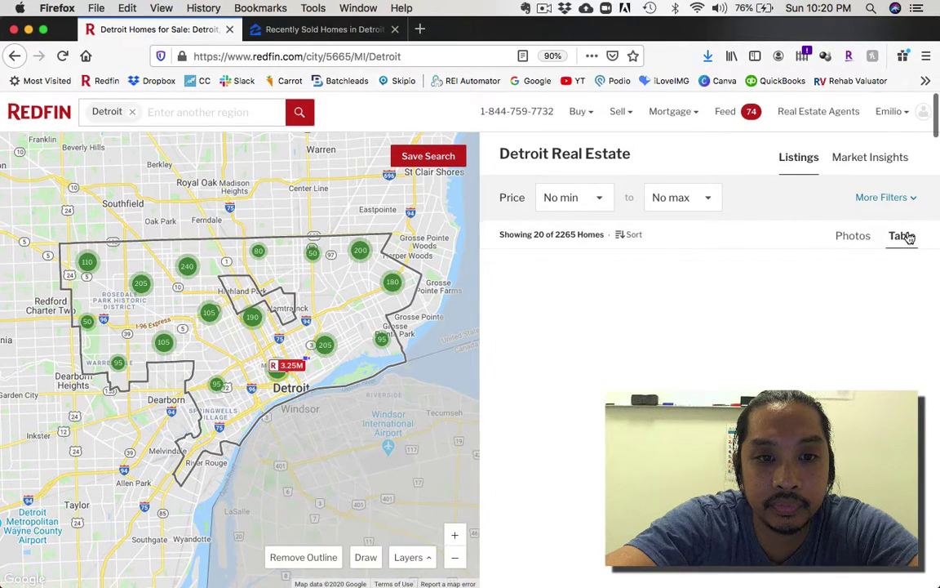
pyautogui.click(850, 238)
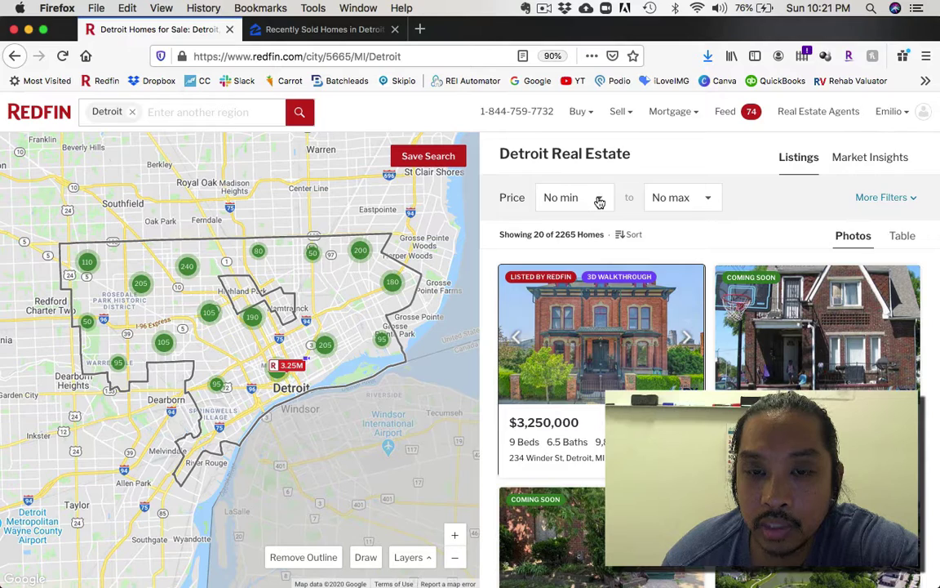
# Step: Set the Detroit price filter to a $50k minimum and $100k maximum
pyautogui.click(599, 201)
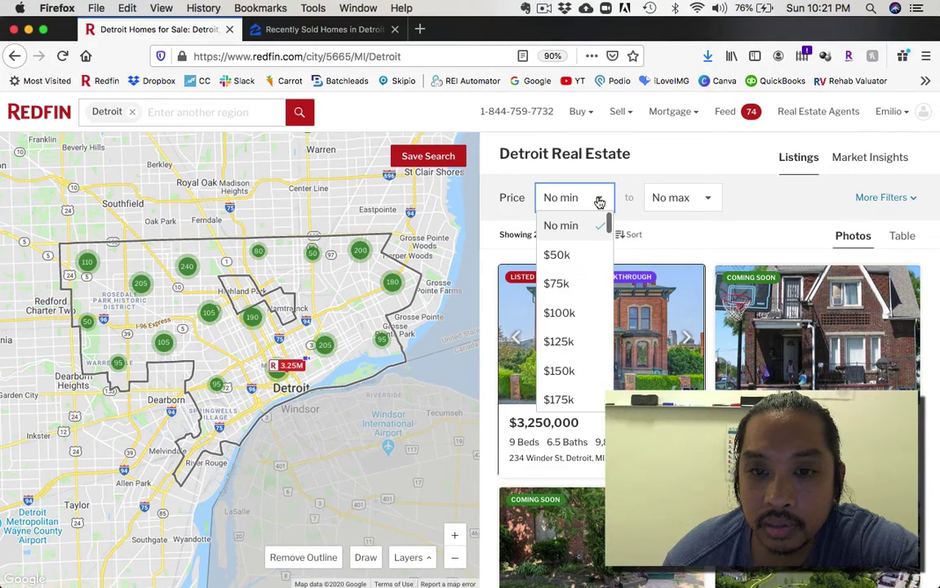
pyautogui.click(555, 257)
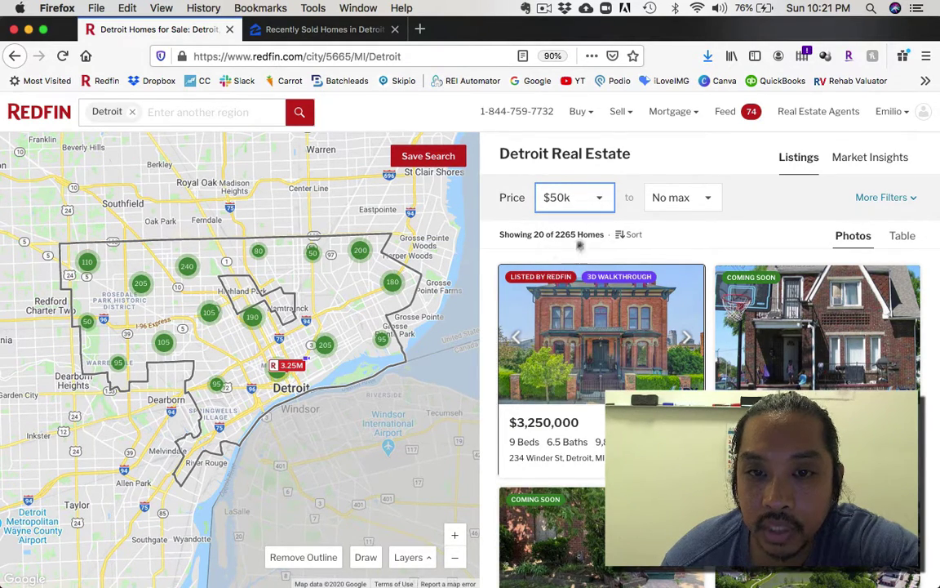
pyautogui.click(704, 200)
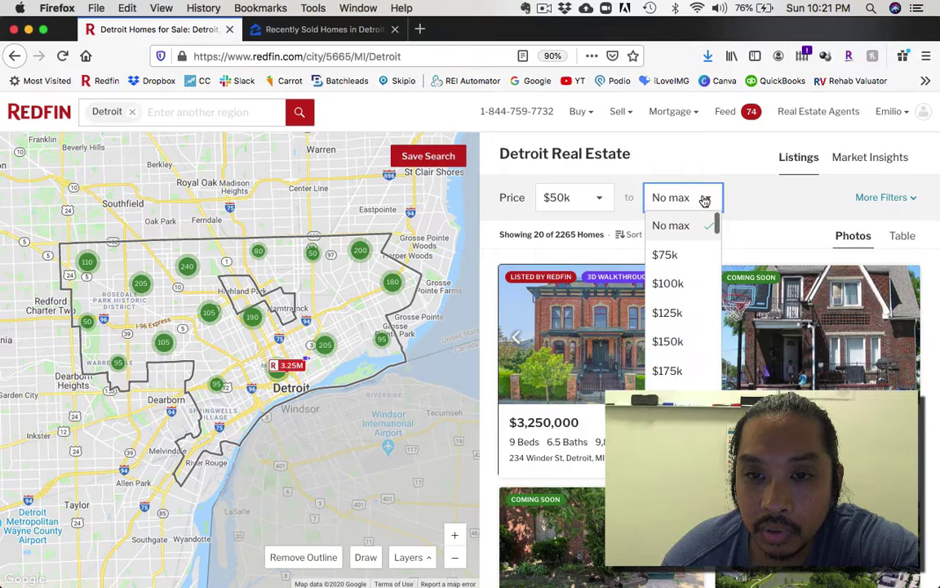
pyautogui.click(668, 284)
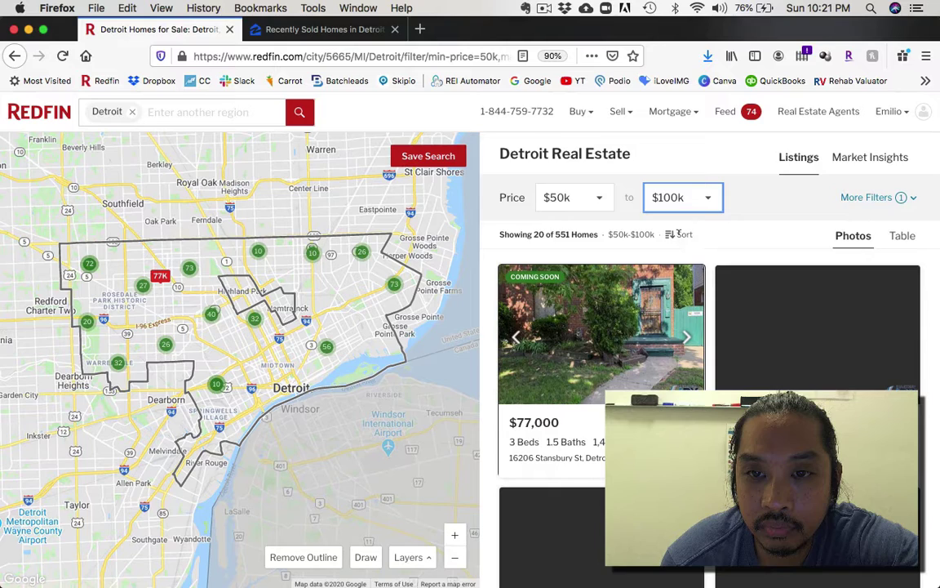
# Step: Sort the Detroit listings by price, lowest first
pyautogui.click(680, 237)
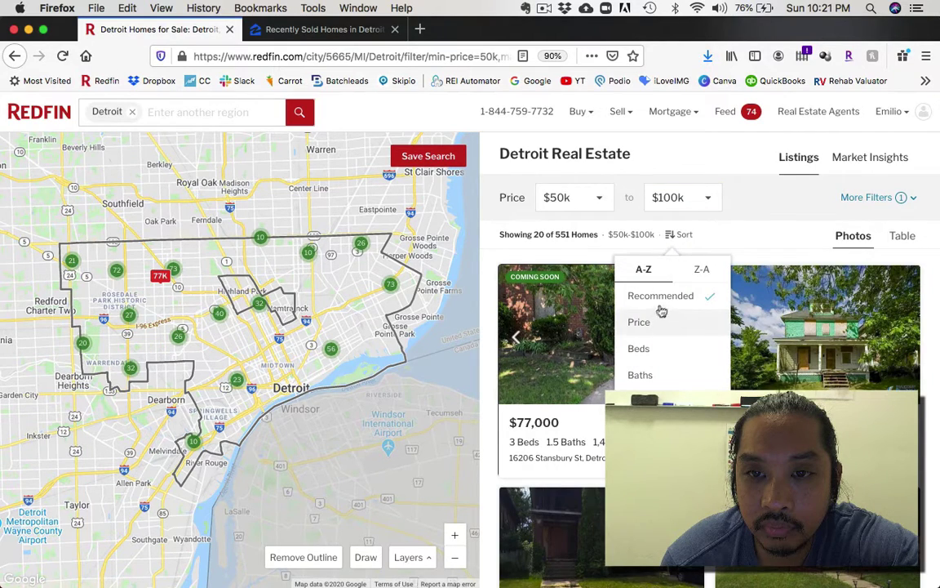
pyautogui.click(658, 298)
pyautogui.click(679, 235)
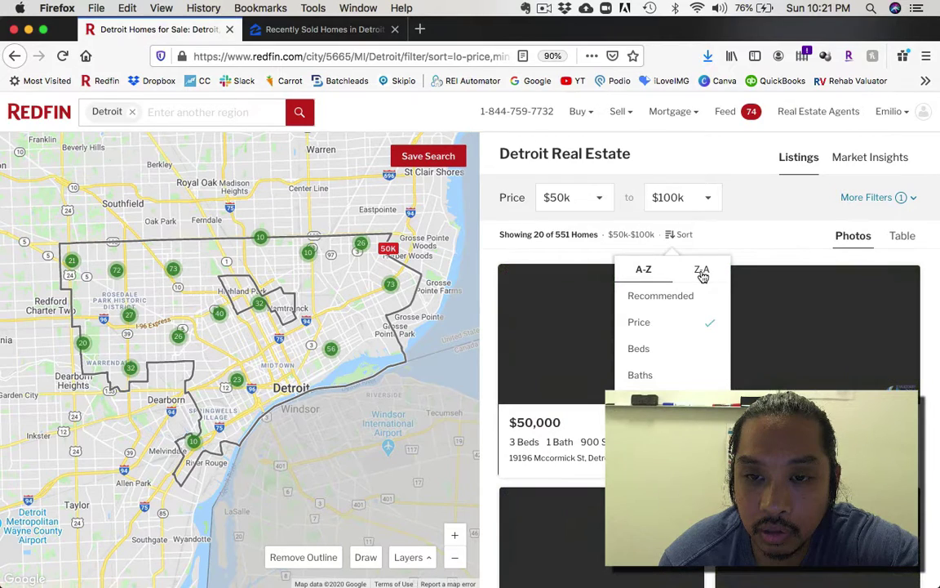
pyautogui.click(739, 241)
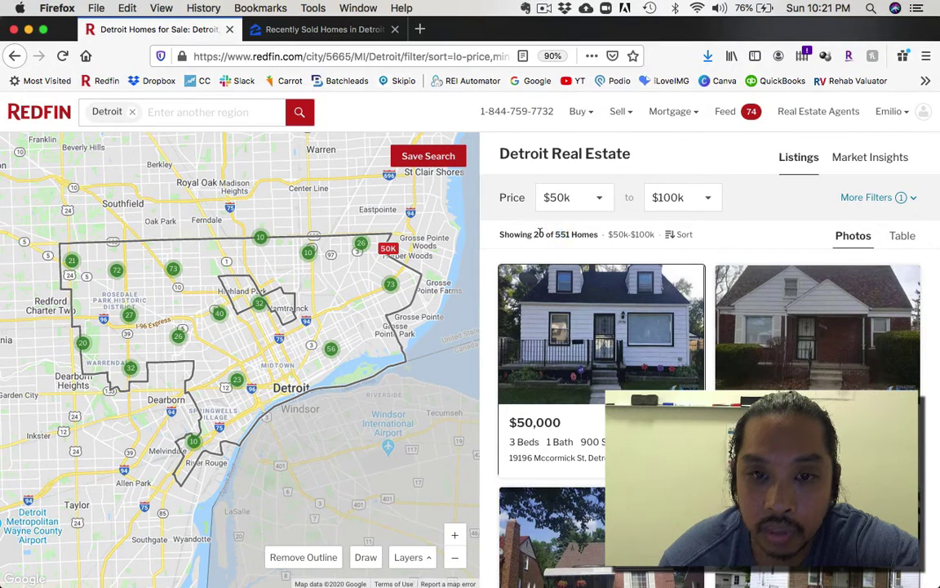
pyautogui.click(711, 258)
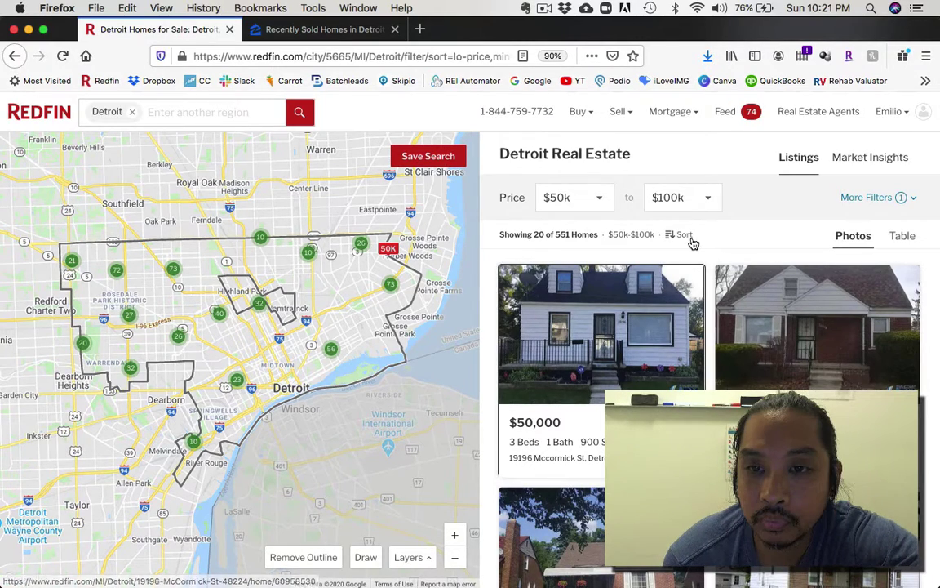
pyautogui.moveTo(904, 201)
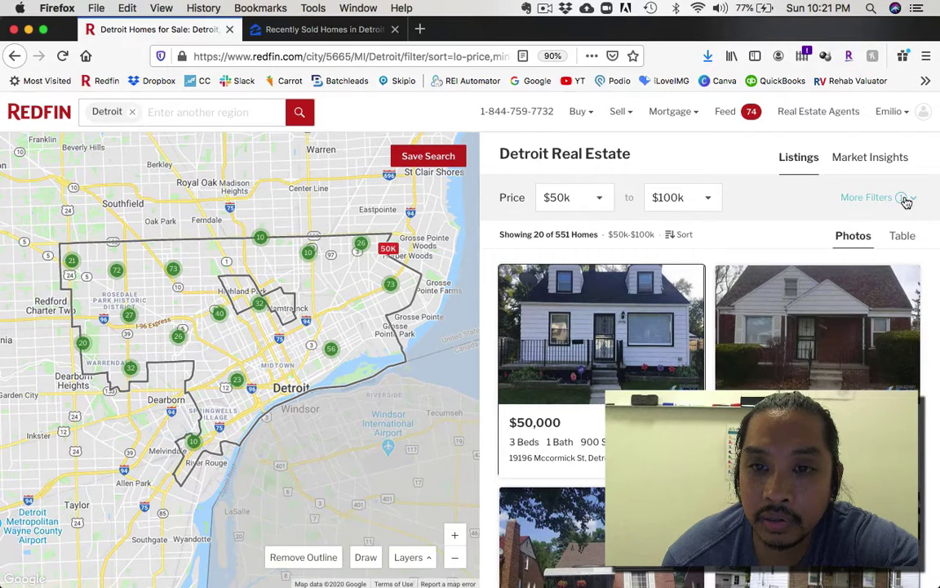
# Step: Limit the Detroit search to homes with 3 to 4 bedrooms
pyautogui.click(904, 201)
pyautogui.scroll(-1, 710, 279)
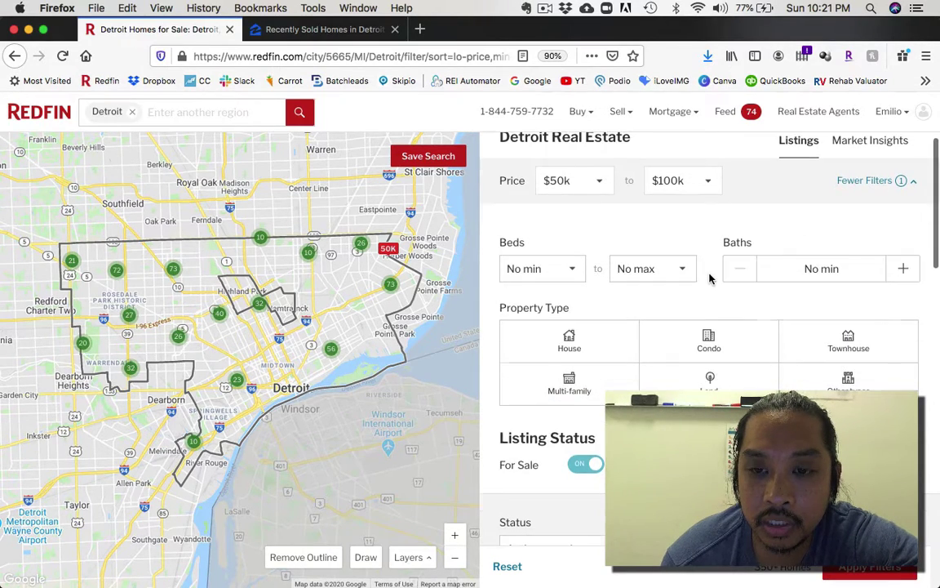
pyautogui.scroll(-1, 710, 279)
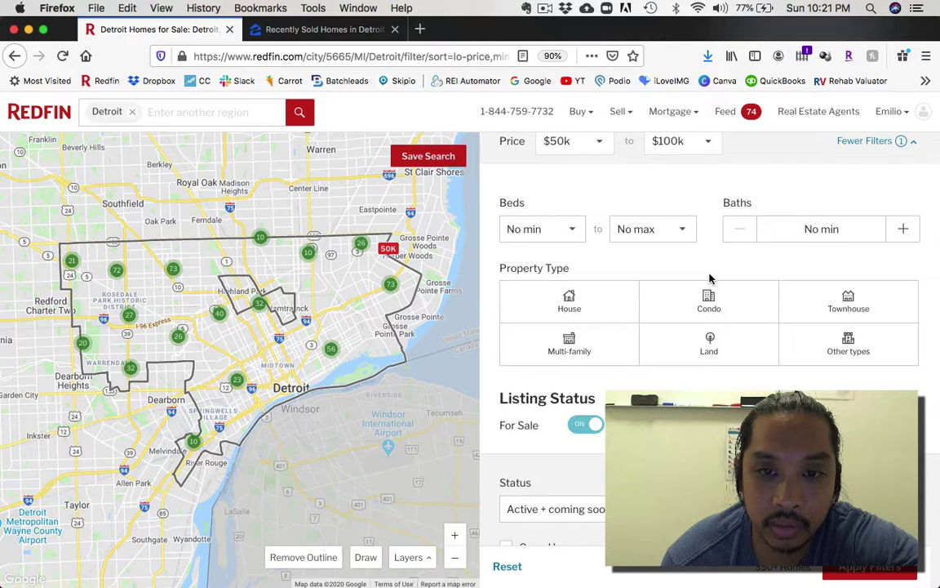
pyautogui.click(574, 229)
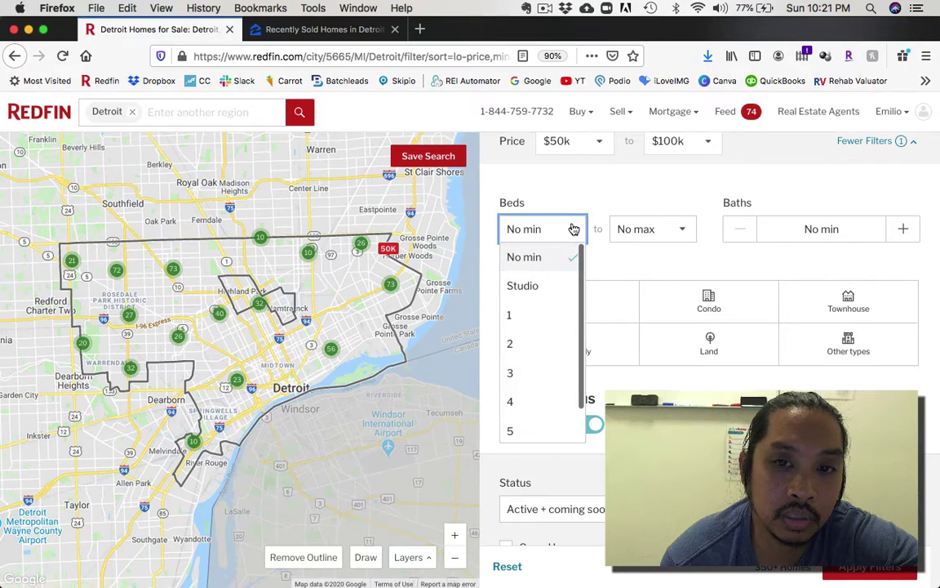
pyautogui.click(517, 375)
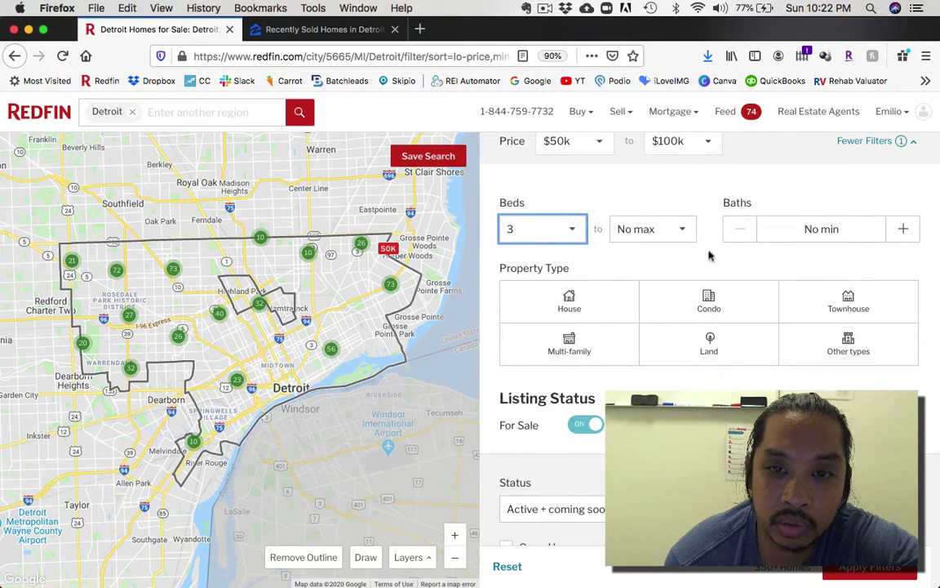
pyautogui.click(681, 234)
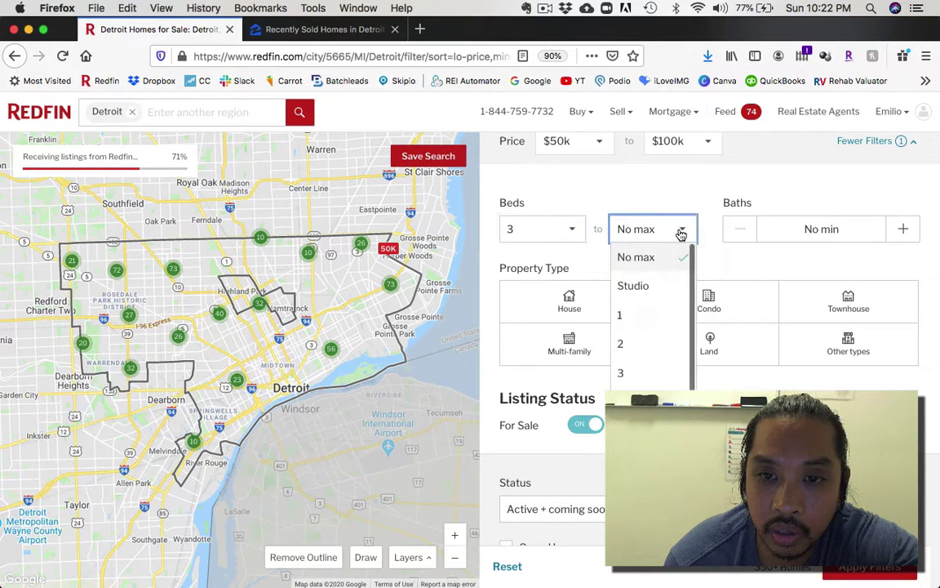
pyautogui.scroll(-2, 693, 318)
pyautogui.click(693, 318)
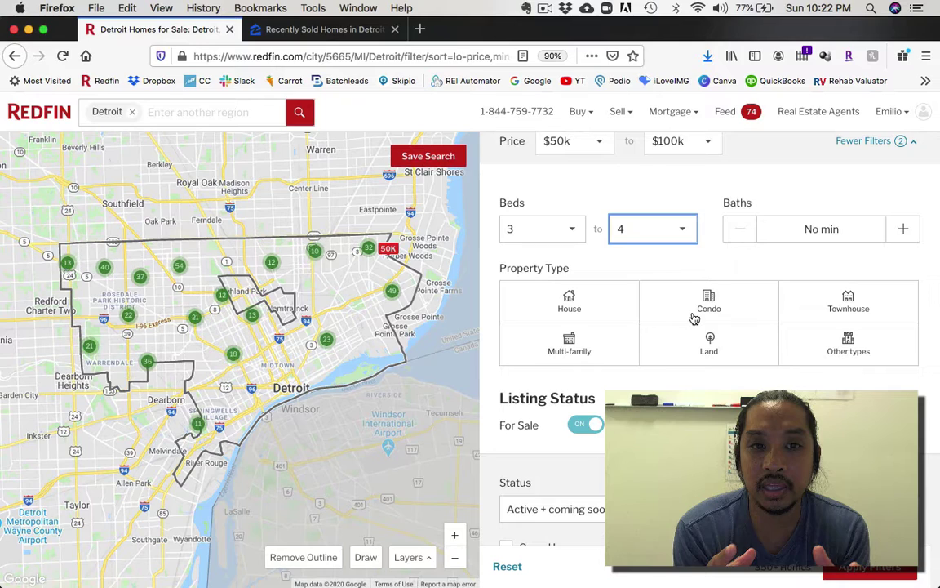
pyautogui.scroll(2, 714, 225)
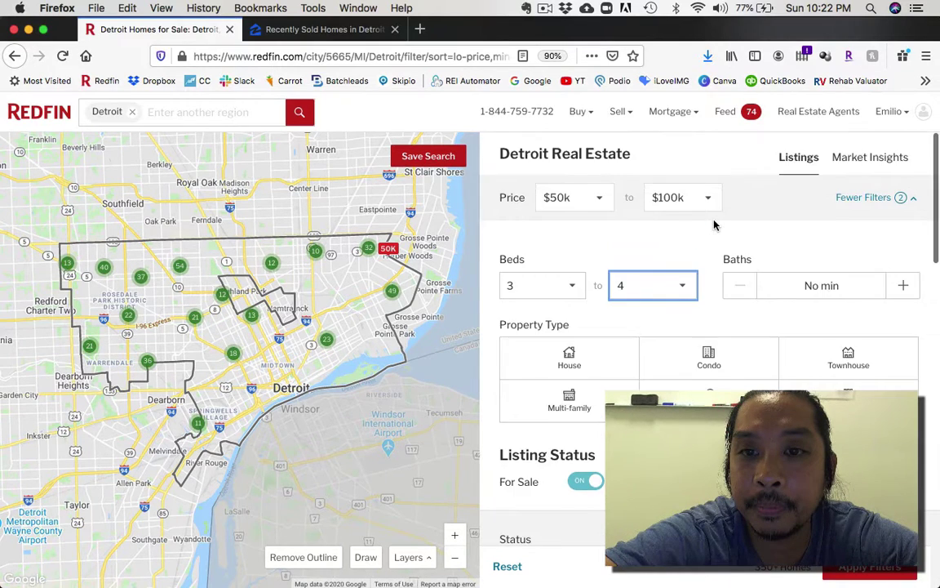
pyautogui.click(877, 204)
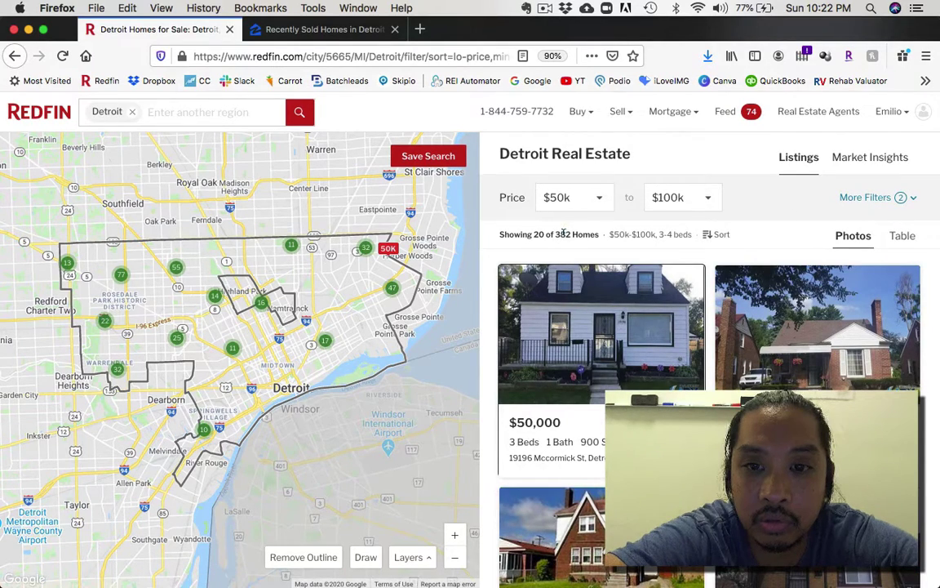
# Step: Restrict the property type to houses only
pyautogui.click(867, 198)
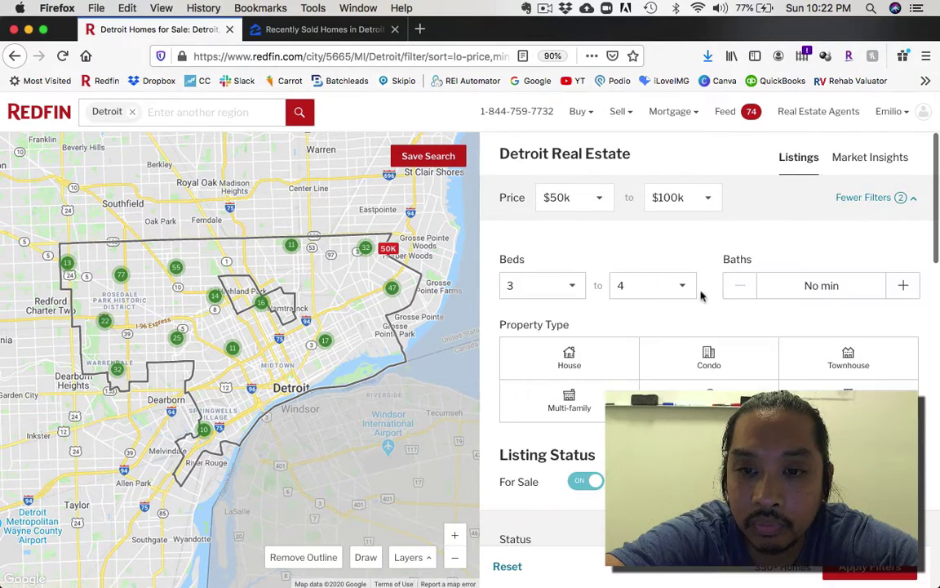
pyautogui.click(576, 358)
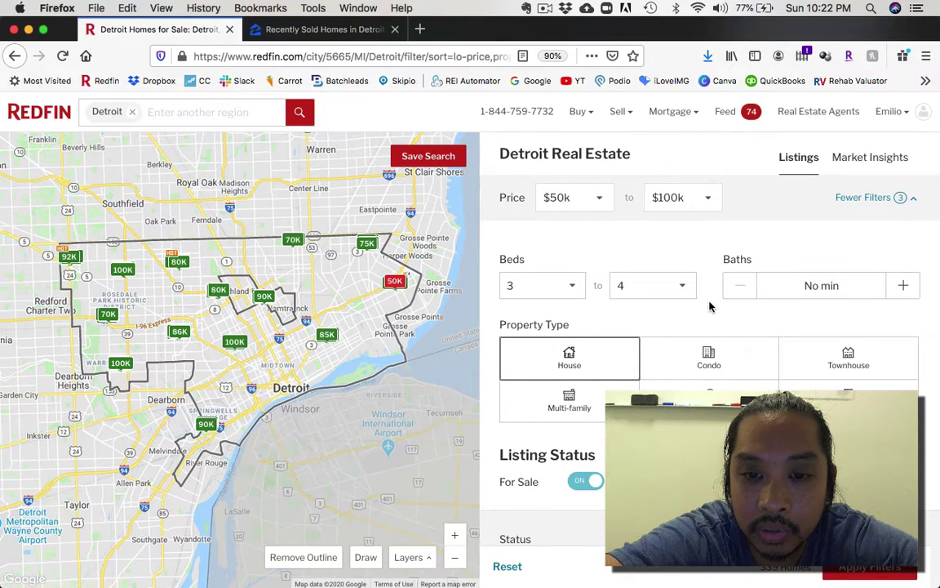
pyautogui.scroll(-3, 709, 306)
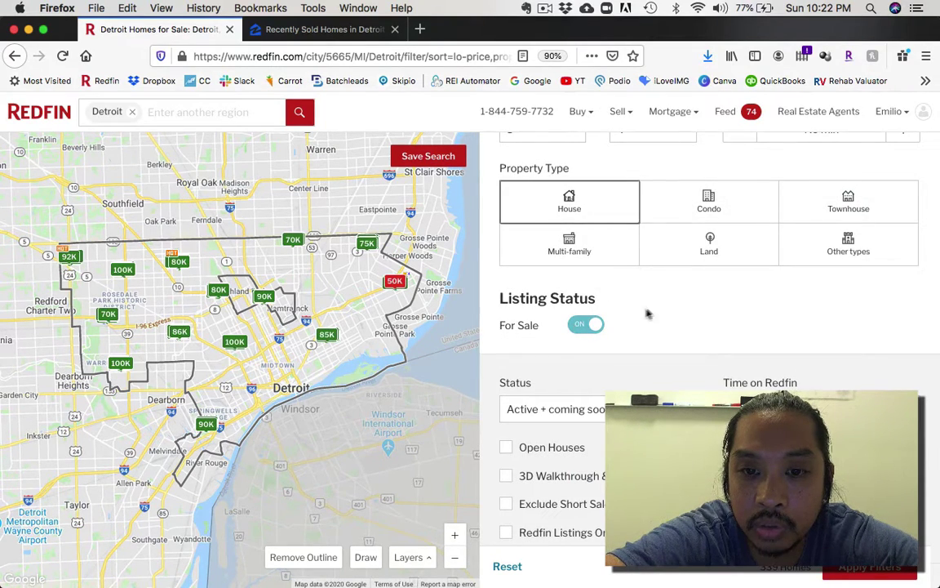
pyautogui.scroll(-1, 661, 311)
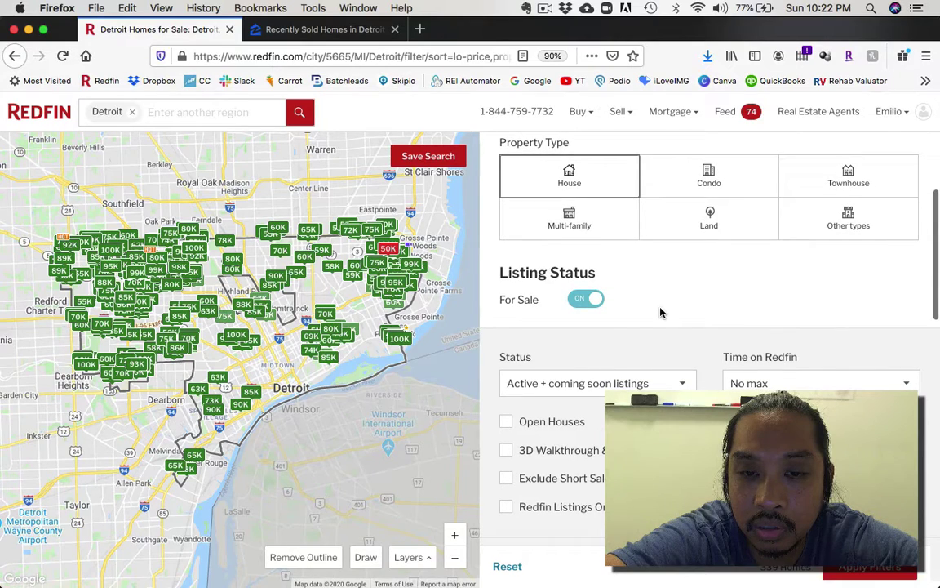
pyautogui.scroll(-3, 580, 457)
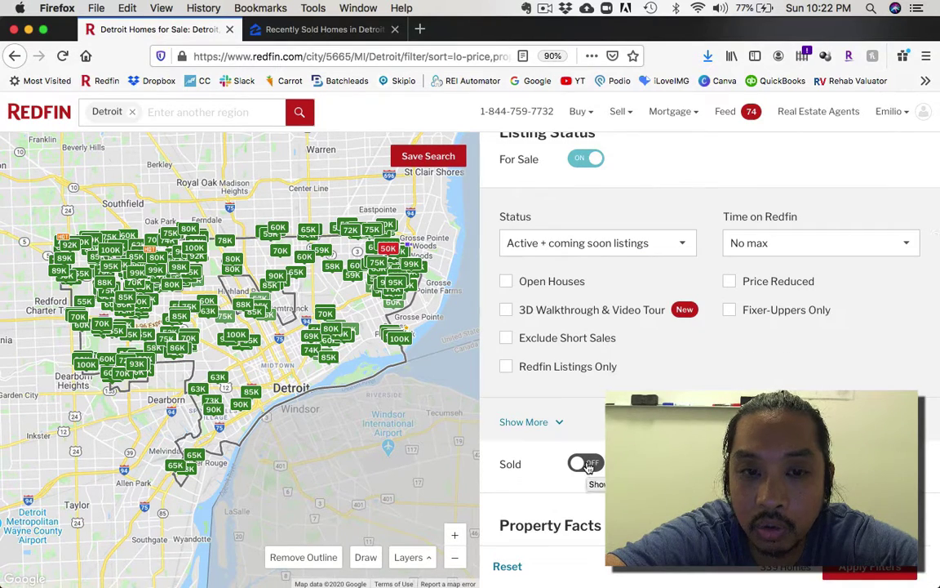
# Step: Show only homes sold in the last 1 month, excluding for-sale listings
pyautogui.click(586, 464)
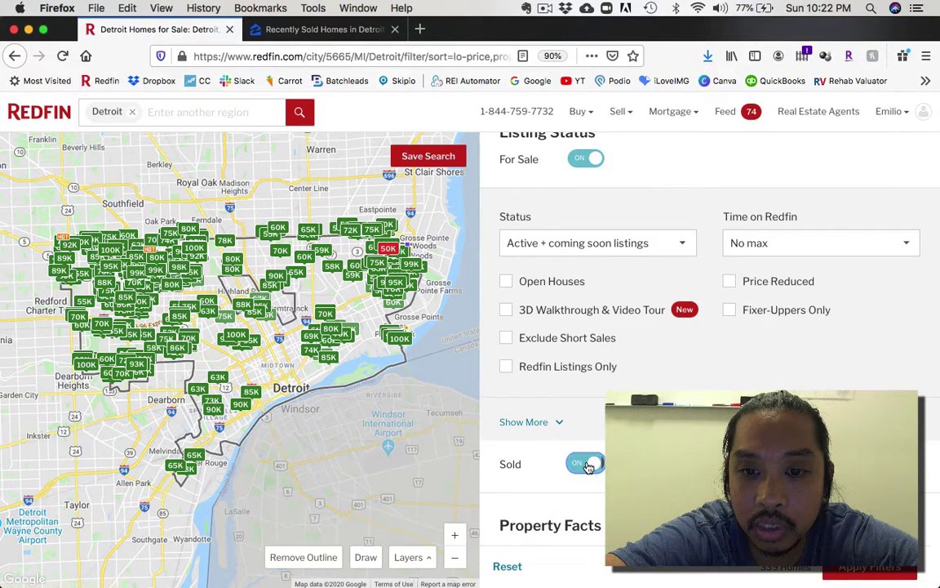
pyautogui.click(573, 160)
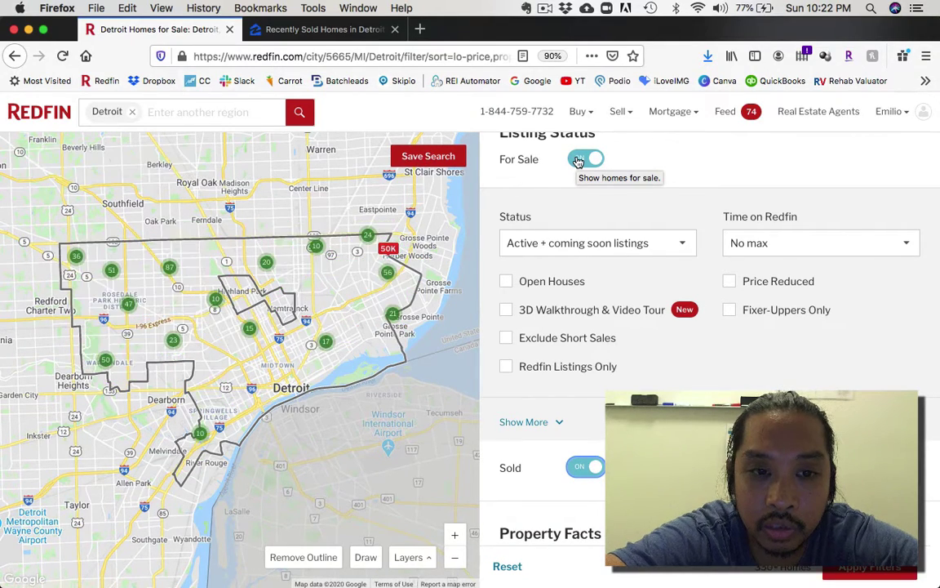
pyautogui.click(578, 160)
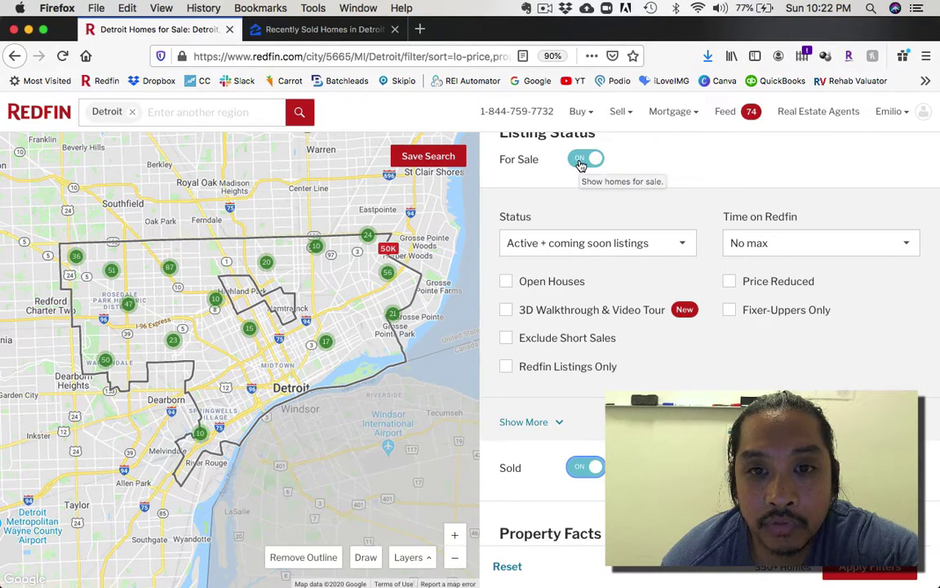
pyautogui.click(581, 162)
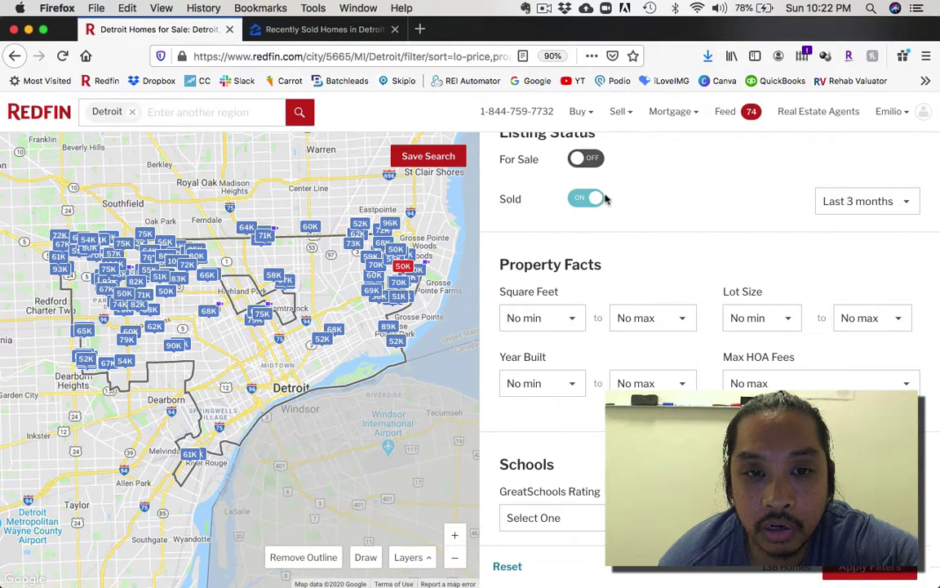
pyautogui.click(874, 204)
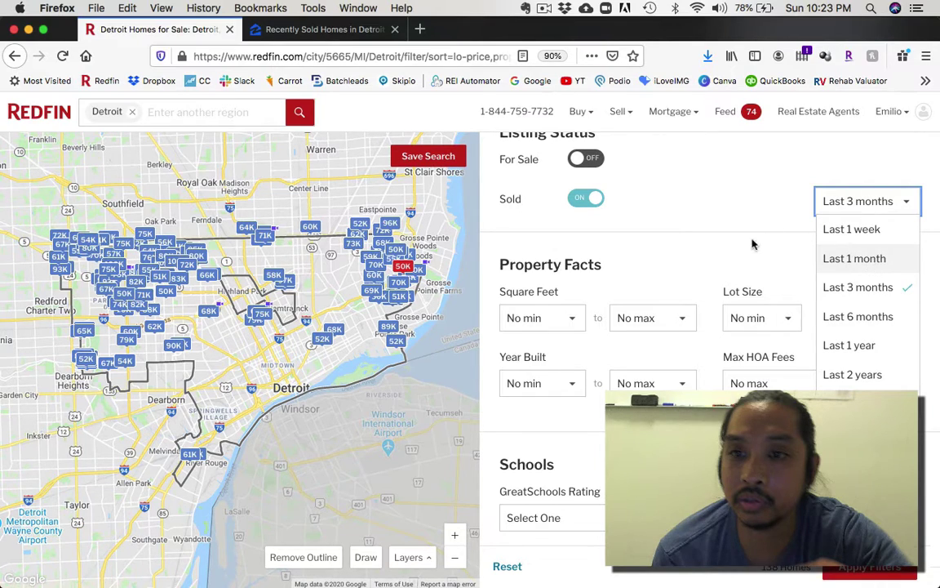
pyautogui.press('Return')
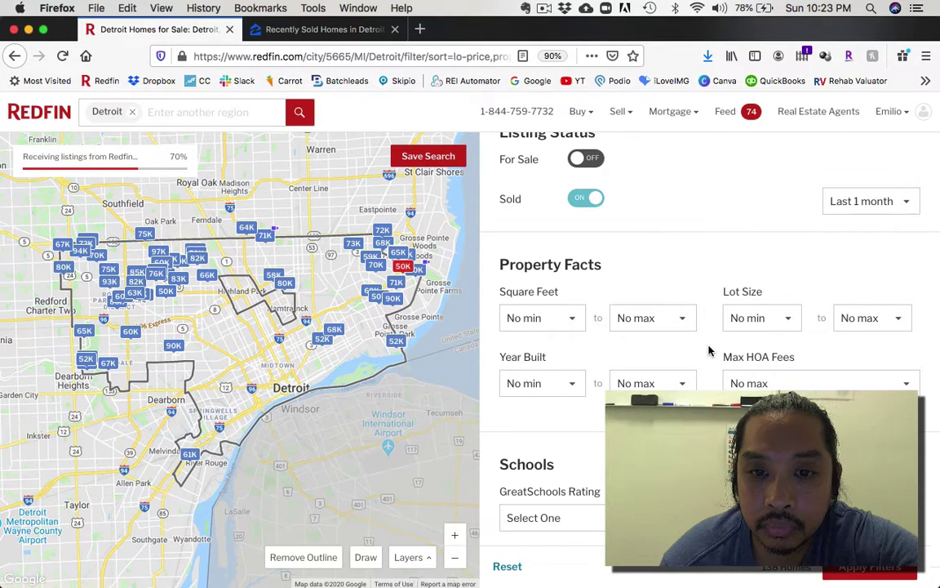
# Step: Require a finished or unfinished basement and apply the filters, leaving 60 sold homes
pyautogui.scroll(-2, 708, 350)
pyautogui.scroll(-1, 709, 310)
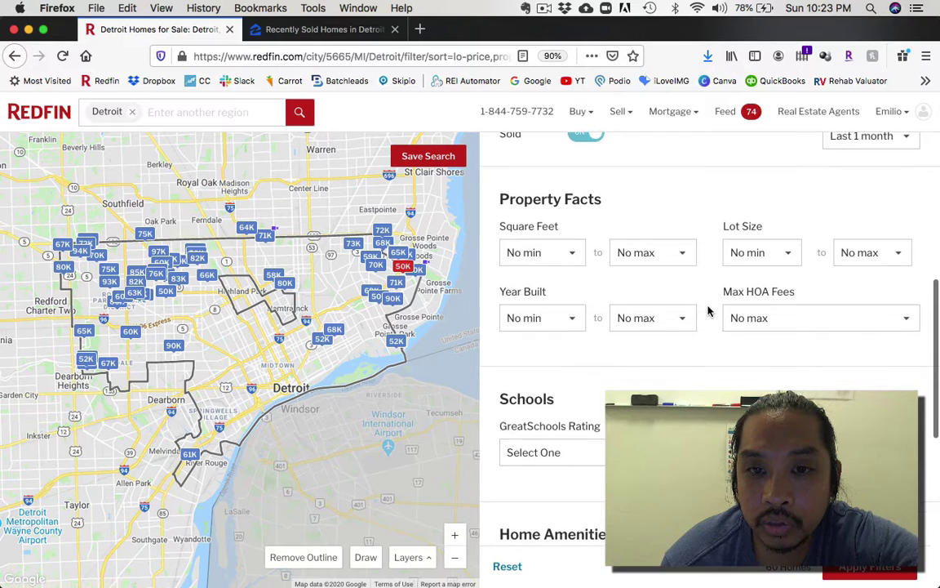
pyautogui.scroll(-6, 710, 290)
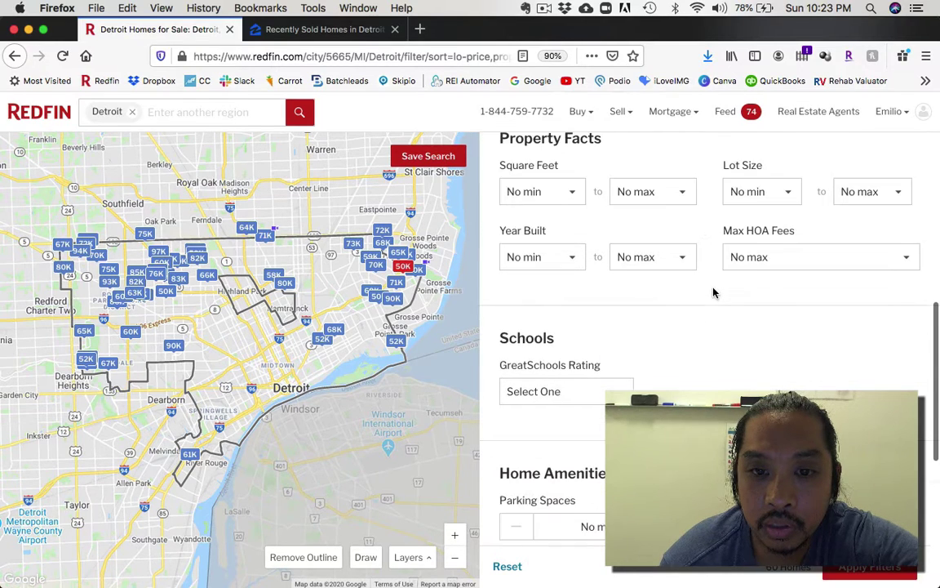
pyautogui.scroll(-6, 710, 278)
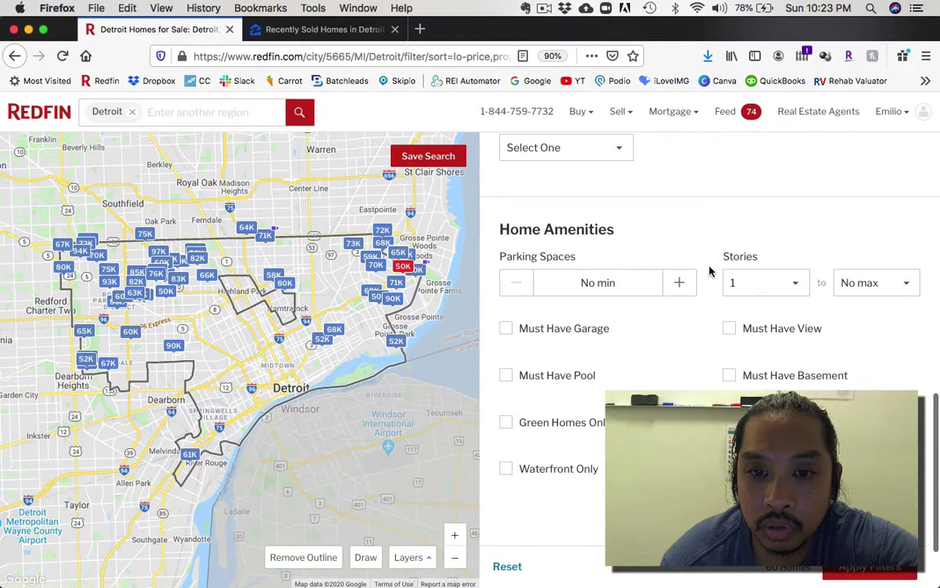
pyautogui.scroll(-3, 722, 294)
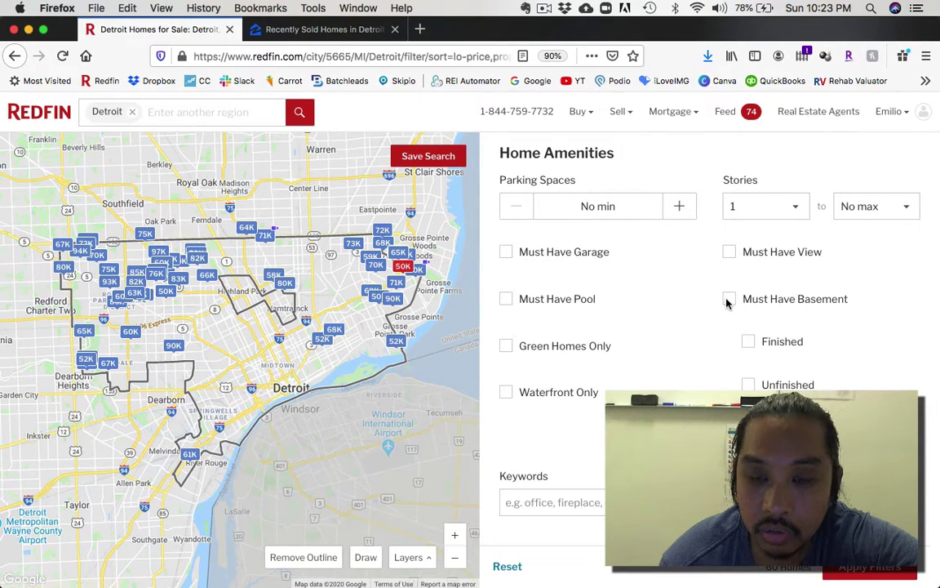
pyautogui.click(728, 300)
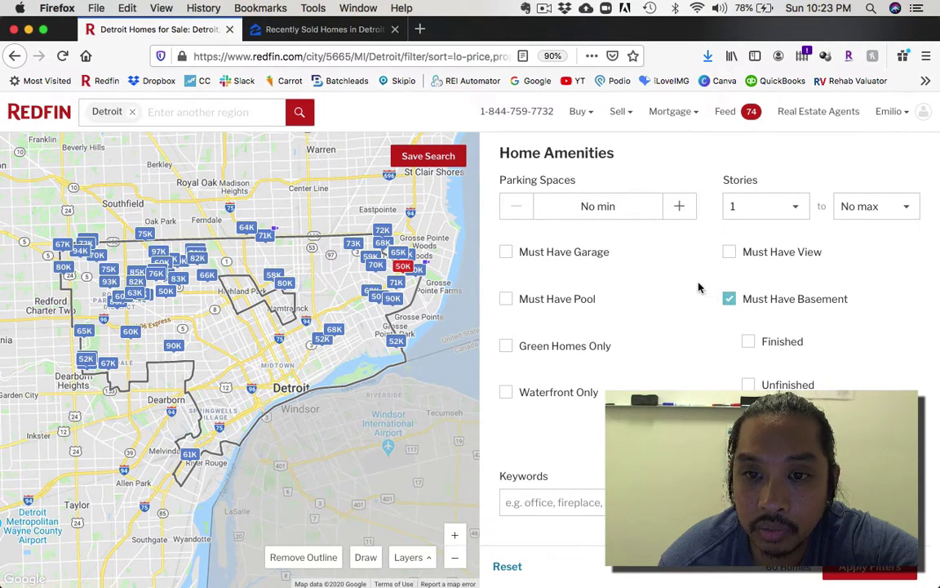
pyautogui.scroll(-1, 699, 288)
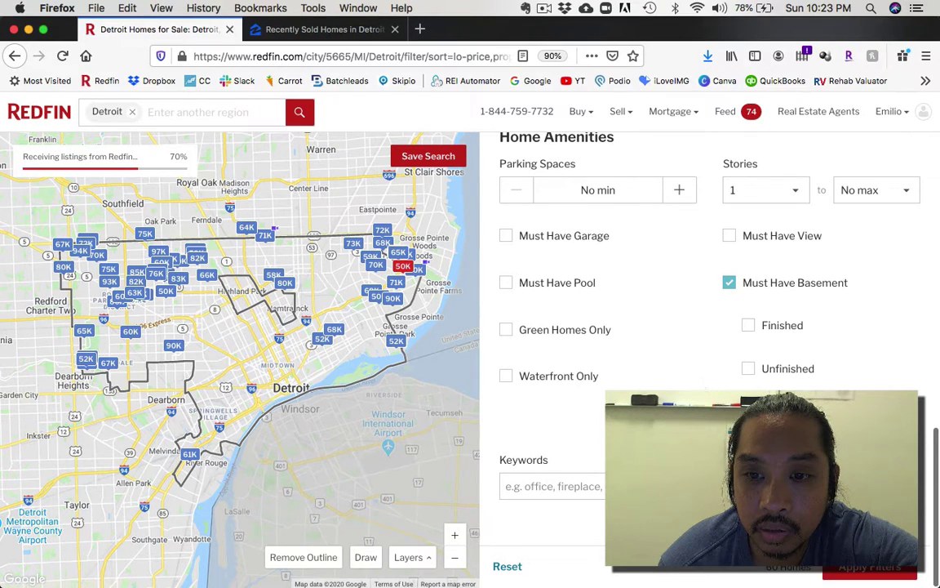
pyautogui.click(869, 566)
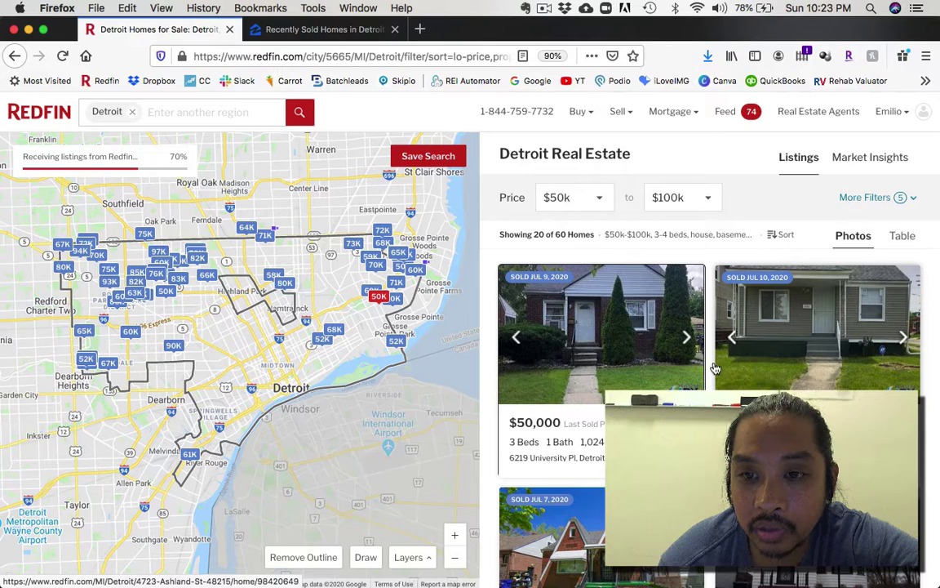
# Step: Browse the 60 sold listings, cheapest a $50,000 3-bed, then zoom the map in
pyautogui.scroll(-2, 710, 380)
pyautogui.scroll(-5, 710, 380)
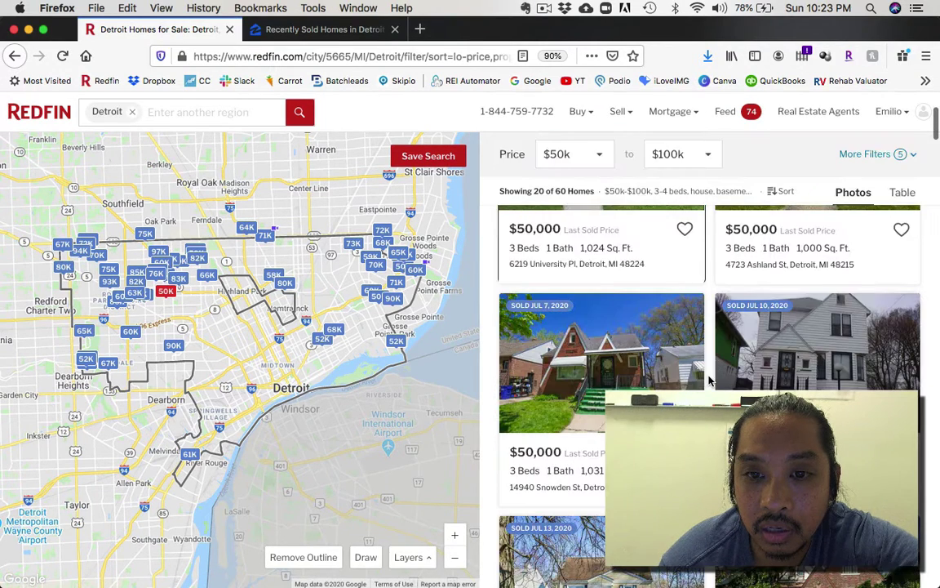
pyautogui.scroll(-3, 709, 380)
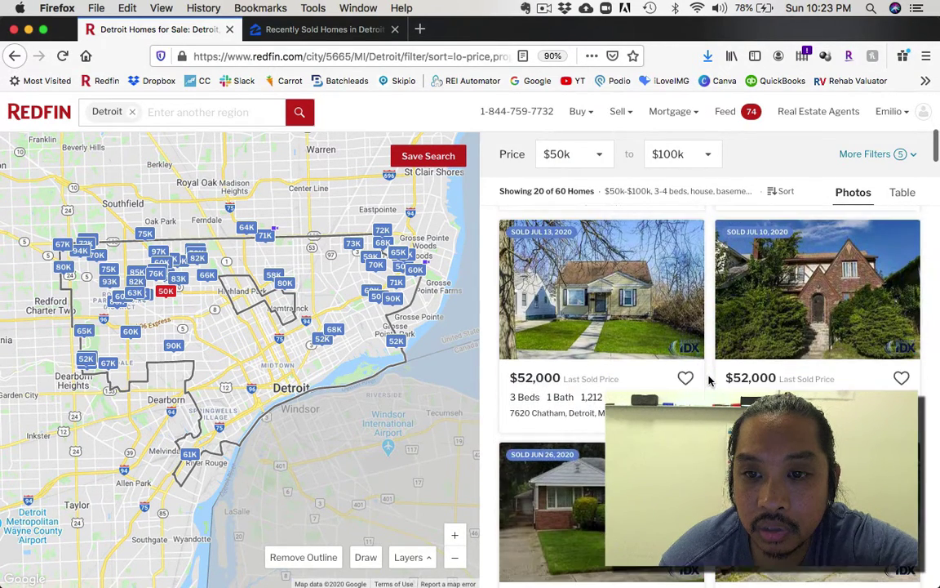
pyautogui.scroll(-5, 709, 379)
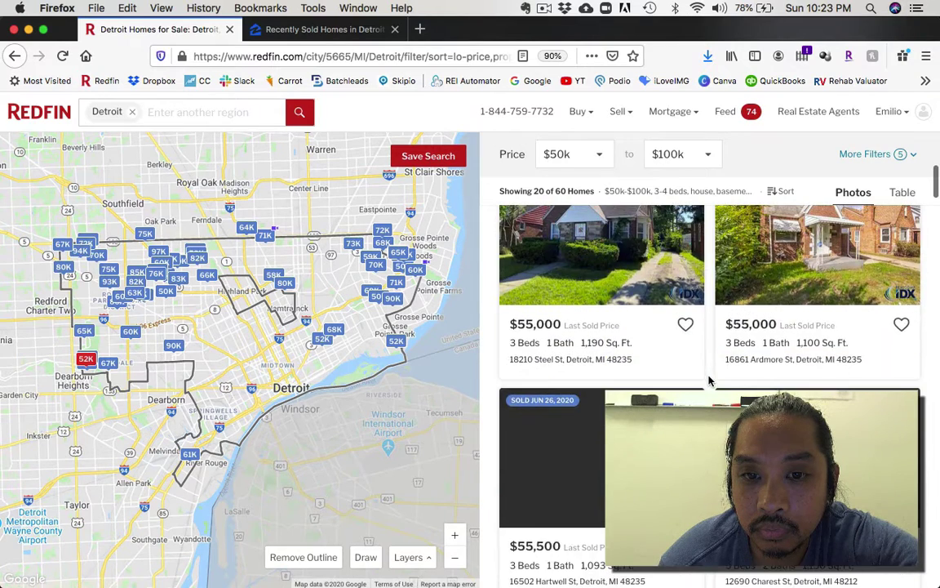
pyautogui.scroll(15, 710, 380)
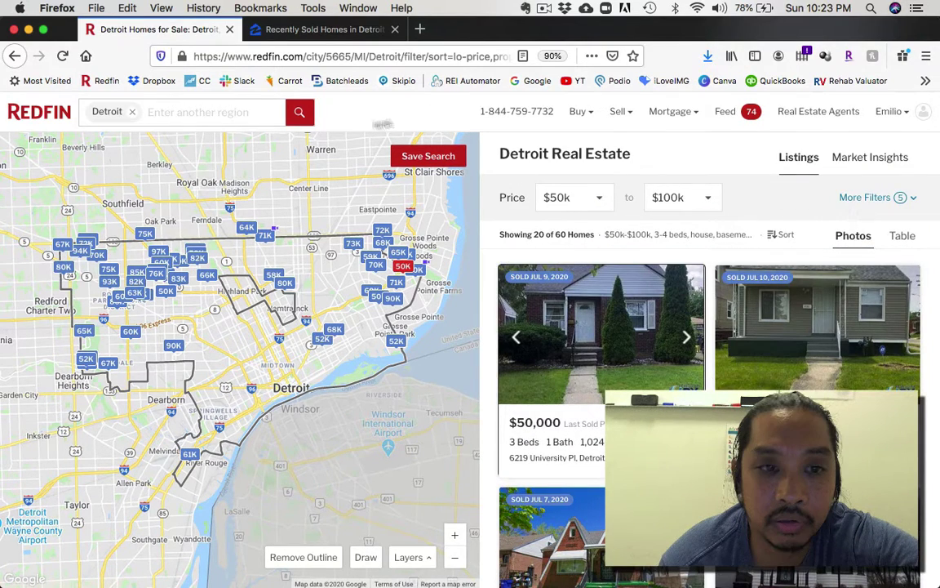
pyautogui.click(456, 540)
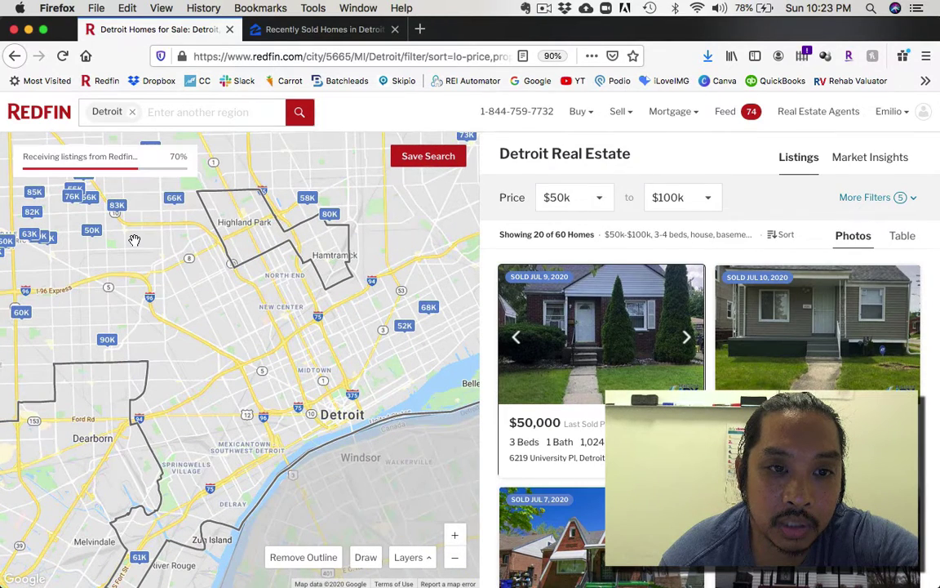
# Step: Add ZIP code 48221 to the search regions and pan the map toward it
pyautogui.click(184, 114)
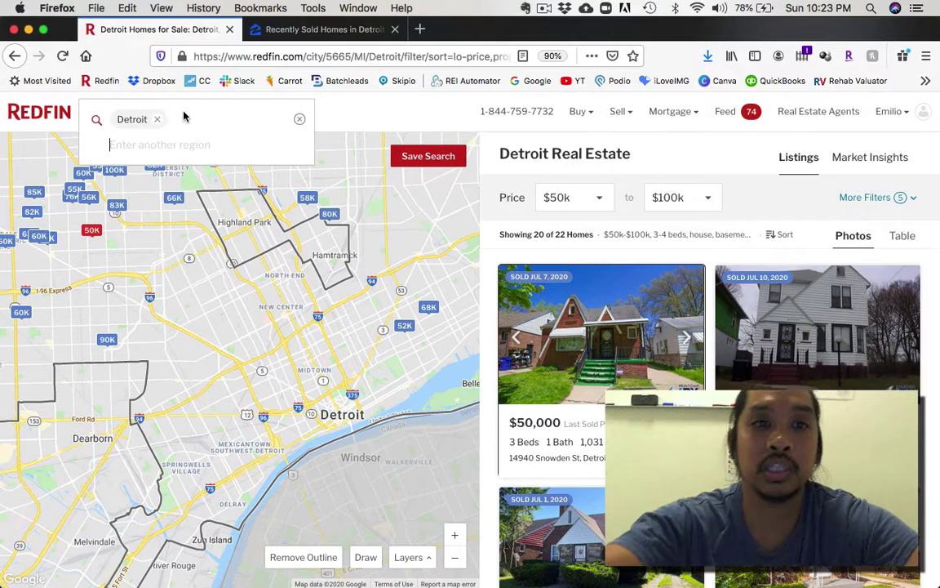
pyautogui.write('4')
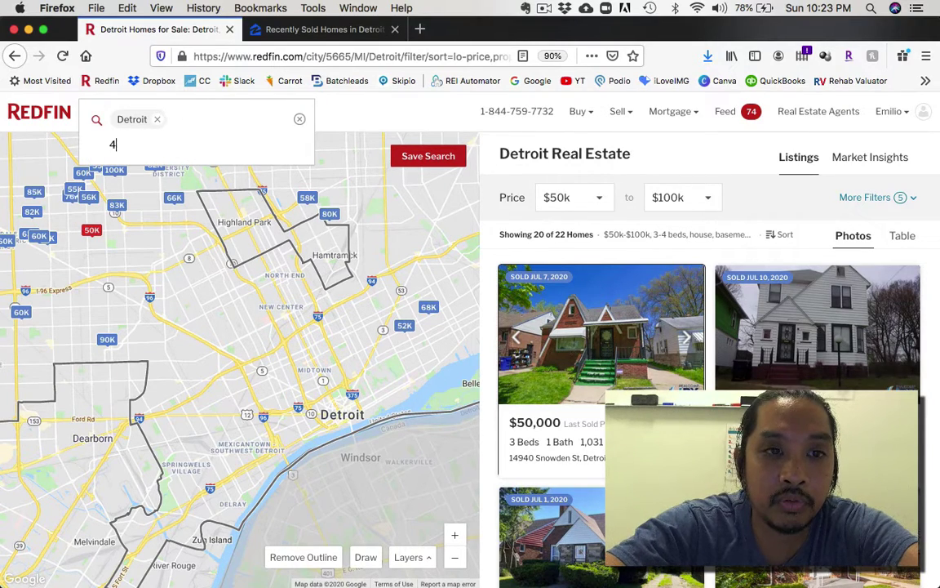
pyautogui.write('8221')
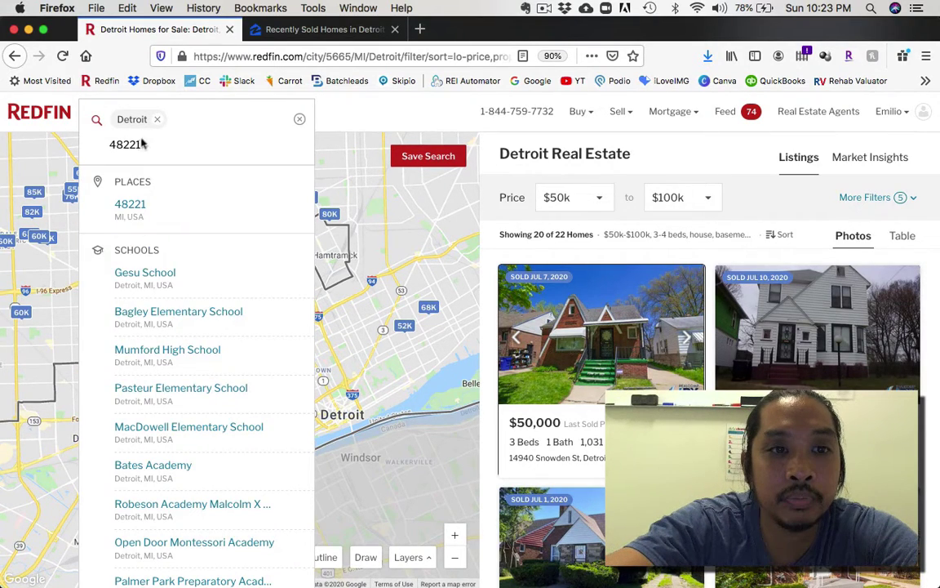
pyautogui.click(131, 203)
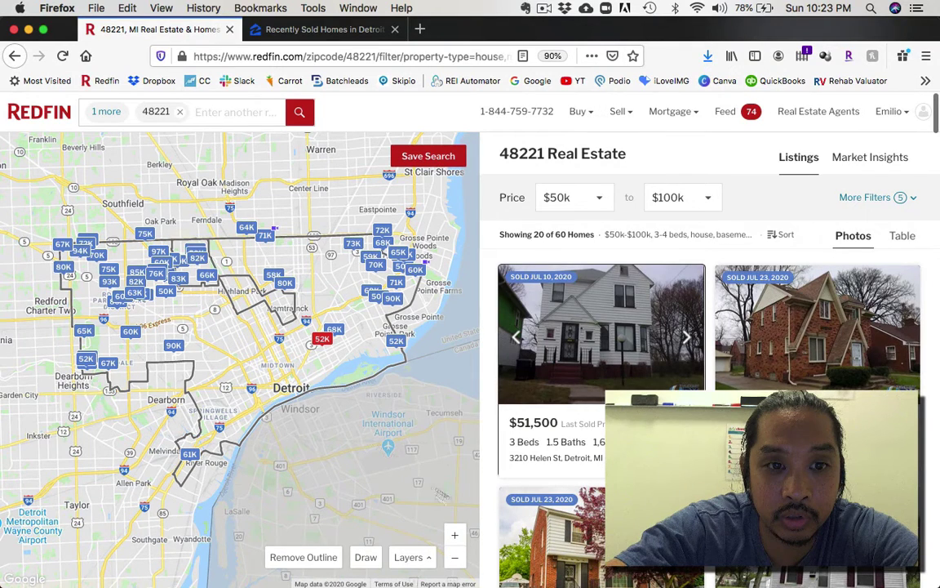
pyautogui.click(455, 536)
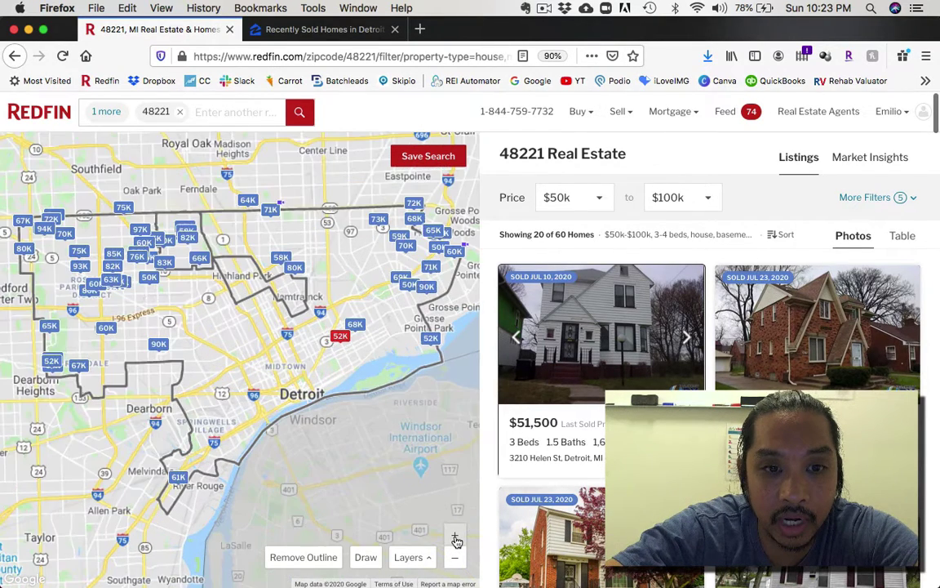
pyautogui.click(455, 538)
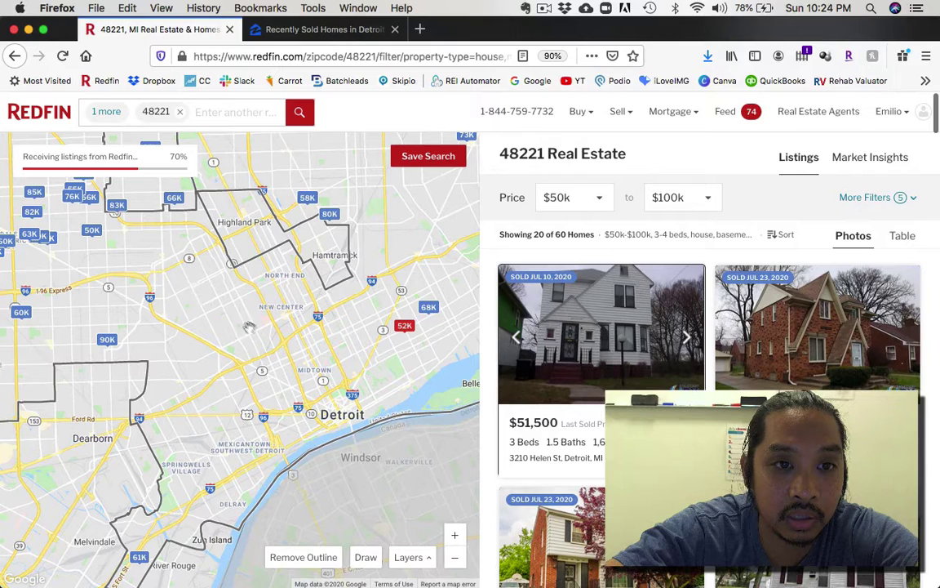
pyautogui.moveTo(249, 327); pyautogui.dragTo(353, 480)
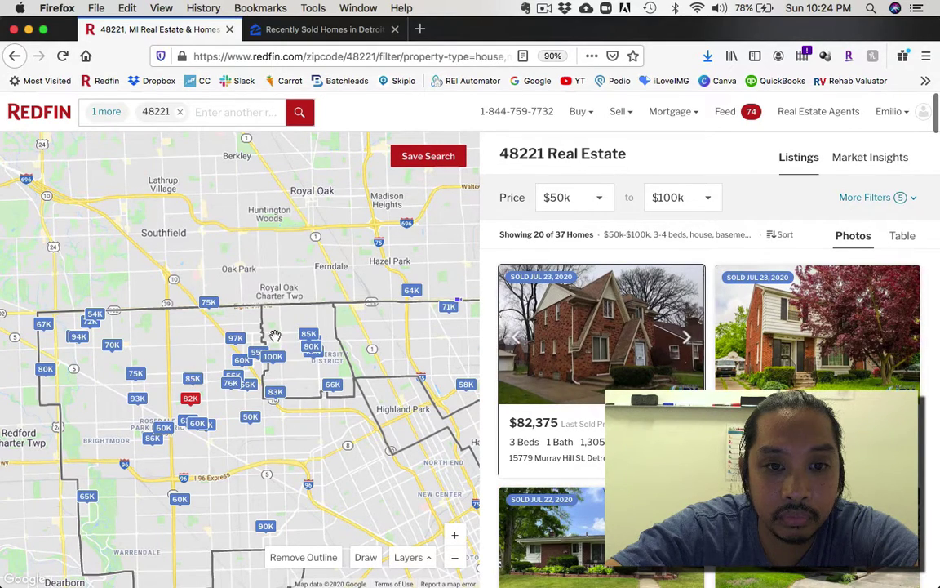
# Step: Remove Detroit so only 48221 remains, with its whole outline in view
pyautogui.click(455, 557)
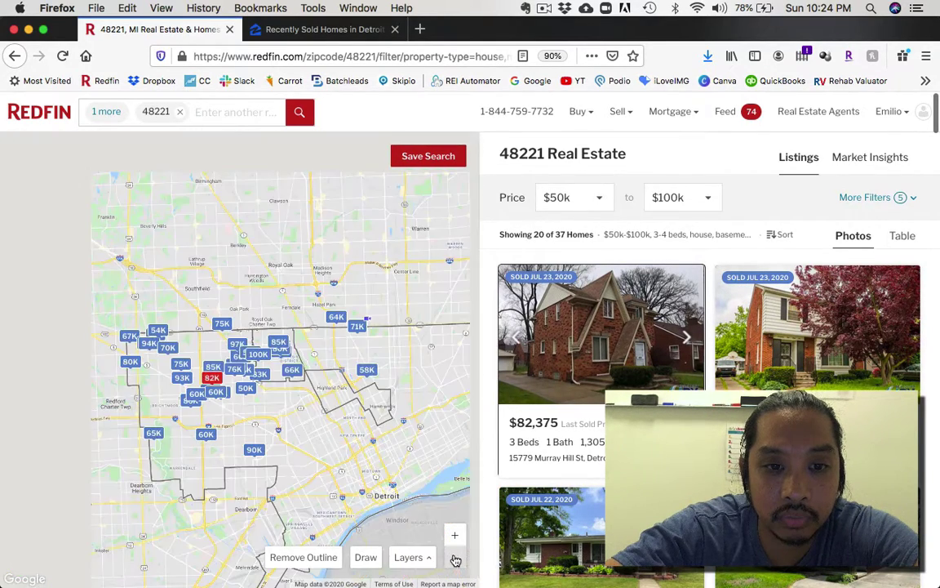
pyautogui.click(198, 114)
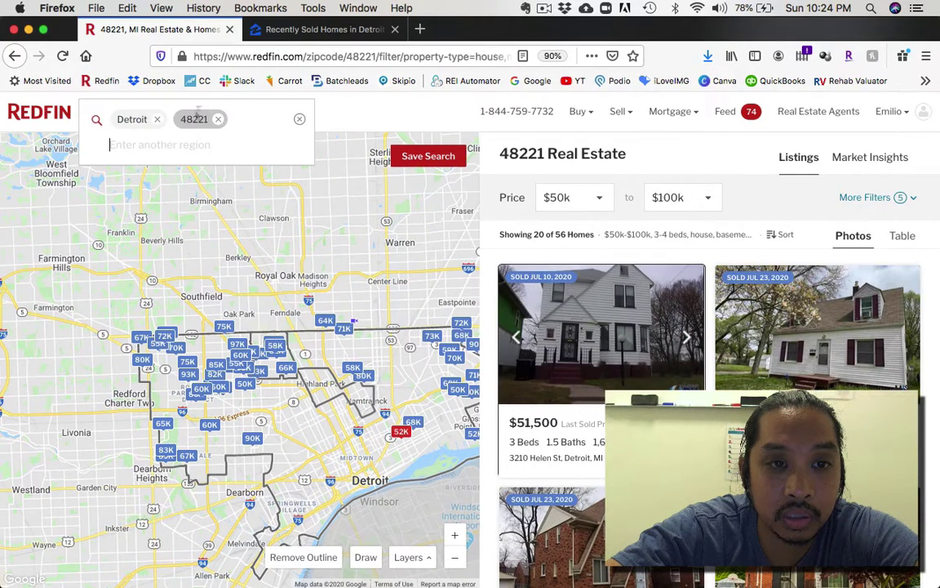
pyautogui.click(156, 119)
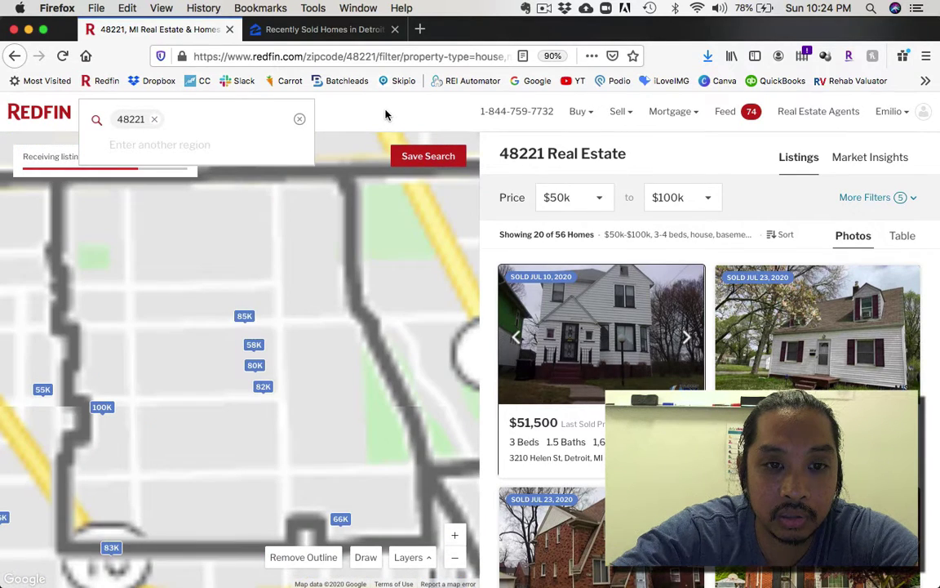
pyautogui.click(456, 561)
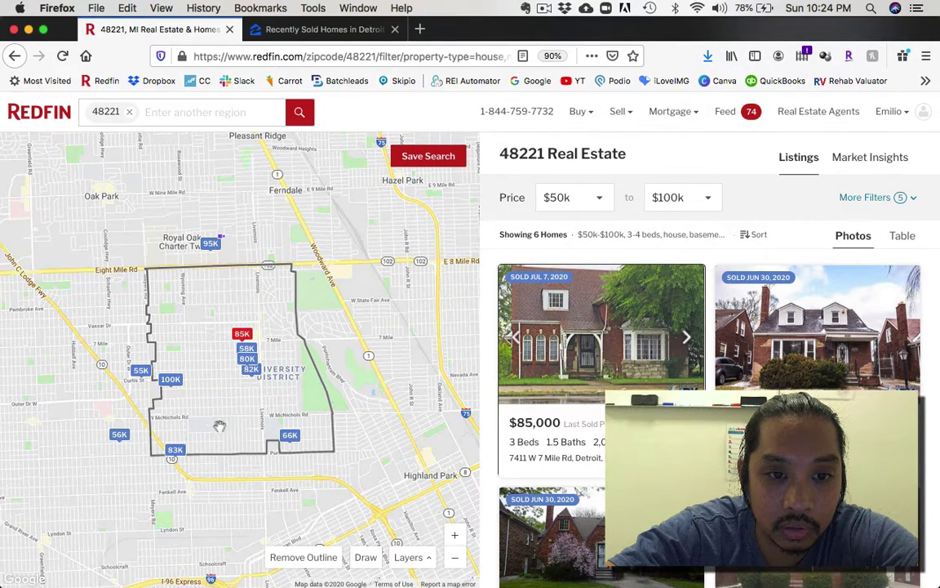
# Step: Zoom into 48221 and review the 3–4 bed, house-only, sold-status filters
pyautogui.click(454, 534)
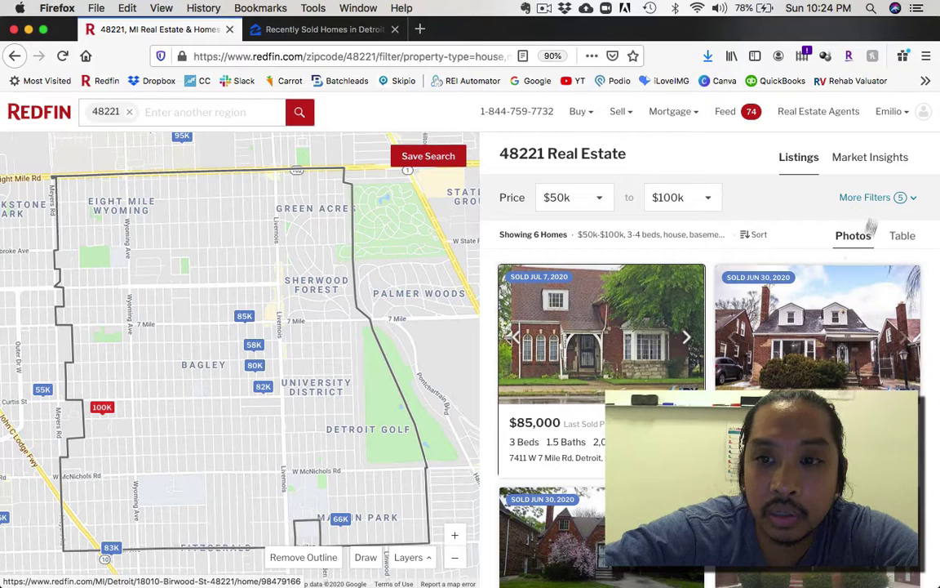
pyautogui.click(886, 197)
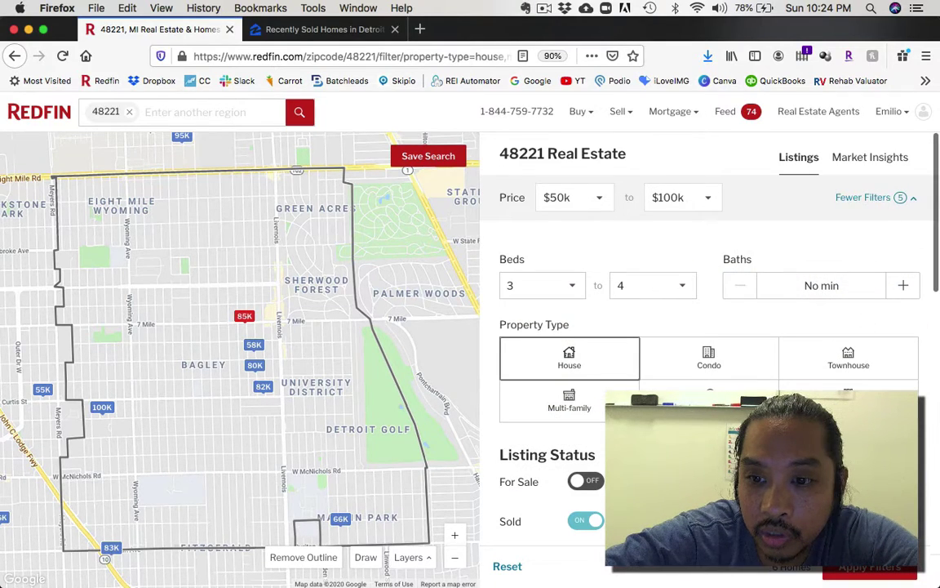
pyautogui.scroll(-4, 708, 327)
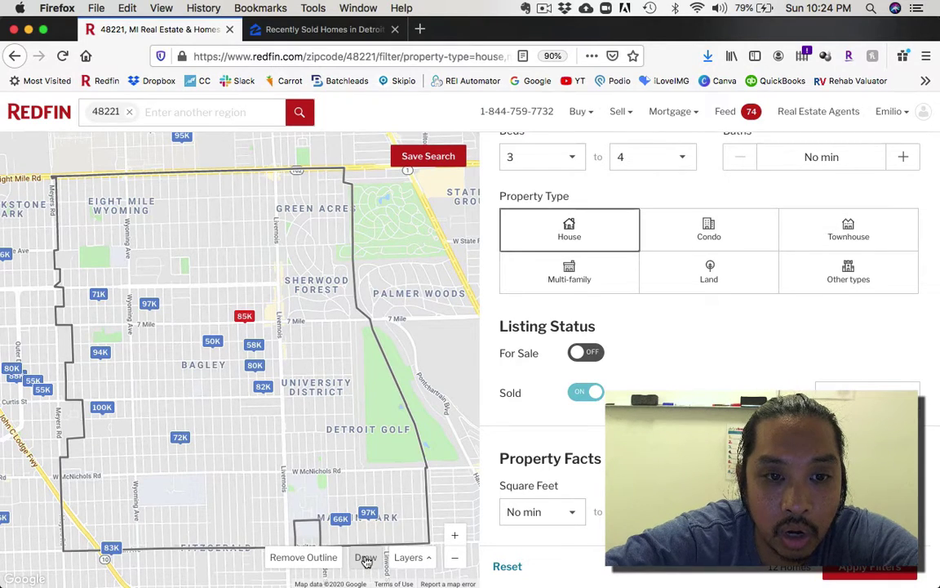
# Step: Draw a custom search area around Bagley, then open the Mortgage Payment Calculator
pyautogui.click(367, 558)
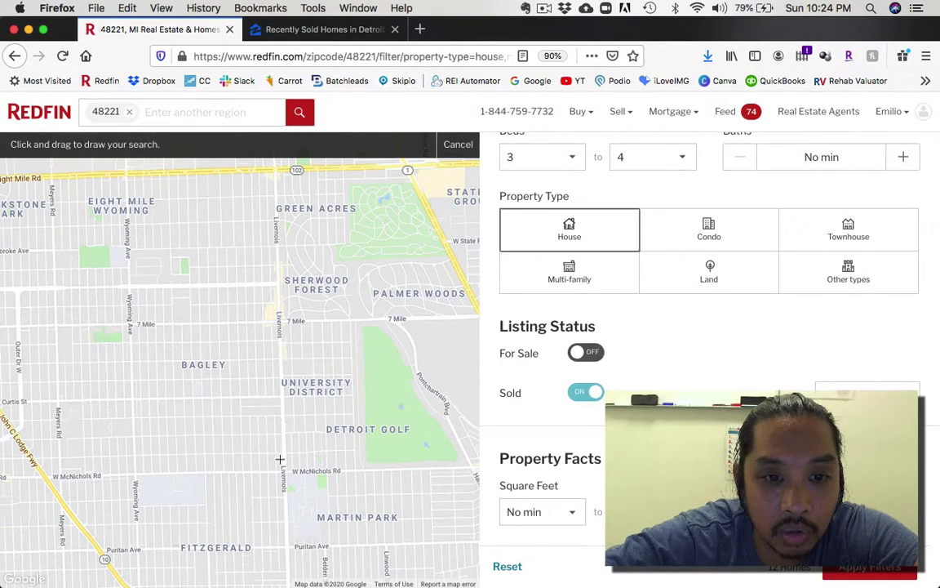
pyautogui.moveTo(276, 464); pyautogui.dragTo(216, 463)
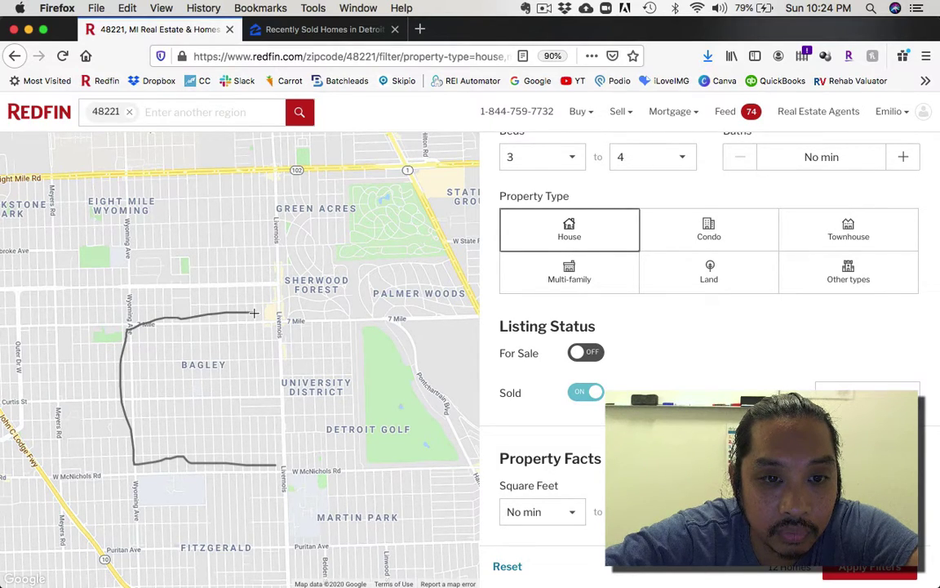
pyautogui.moveTo(273, 314)
pyautogui.mouseDown()
pyautogui.moveTo(285, 462)
pyautogui.moveTo(266, 463)
pyautogui.mouseUp()
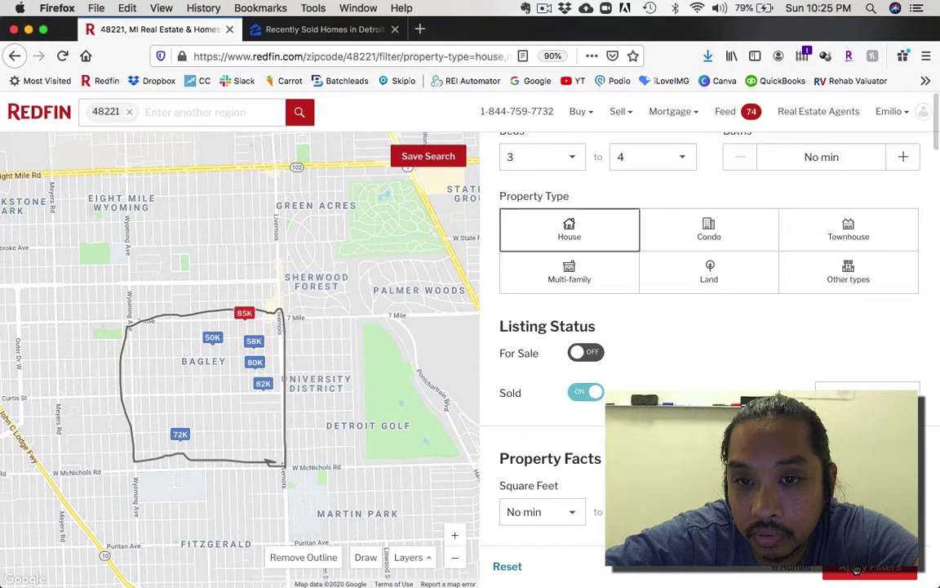
pyautogui.moveTo(671, 111)
pyautogui.click(686, 166)
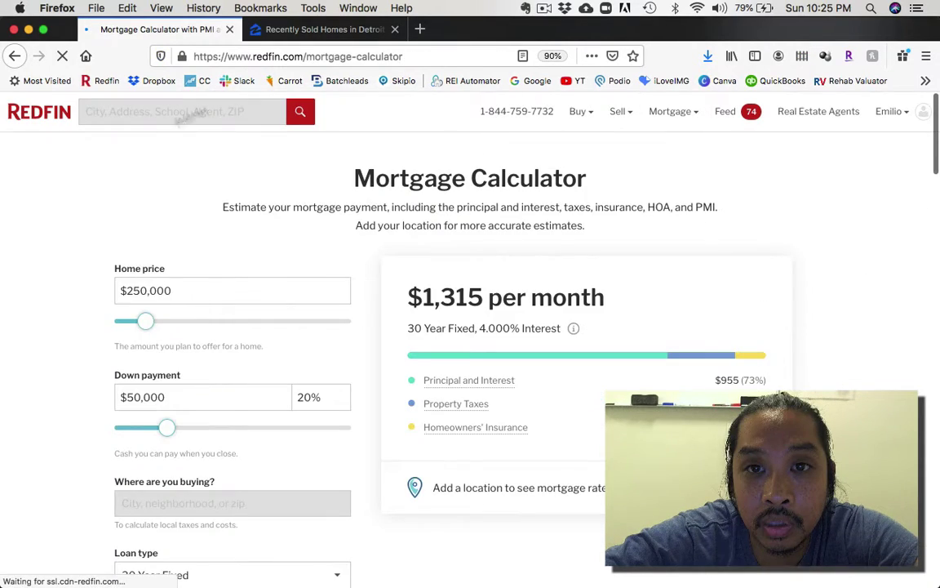
# Step: Return to Redfin's 48221 sold results, then switch to Zillow's recently sold Detroit homes
pyautogui.press('super+Left')
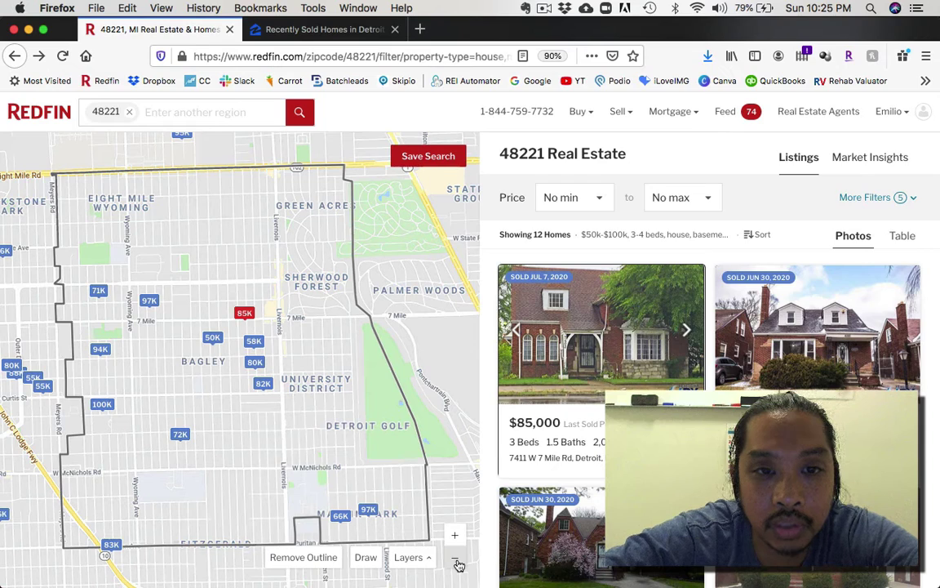
pyautogui.click(322, 31)
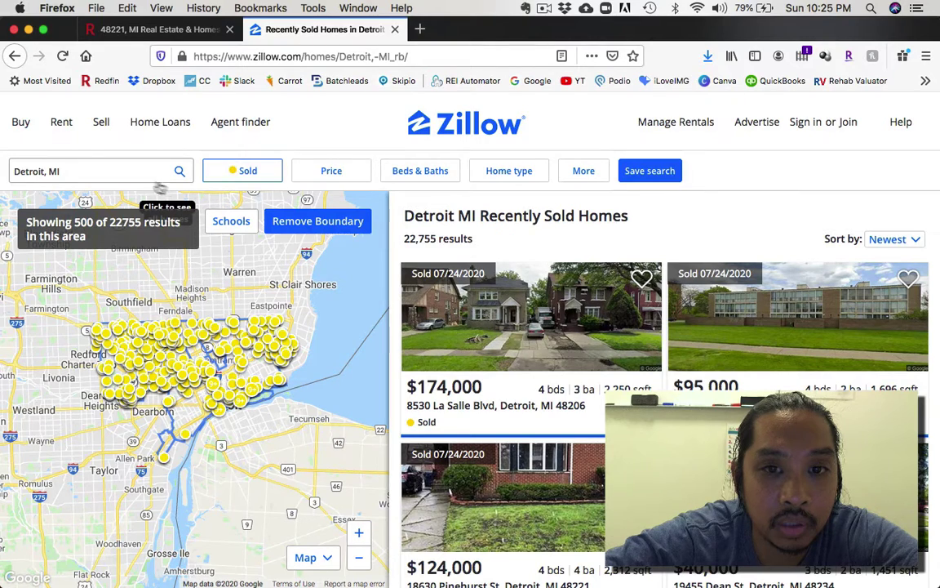
# Step: Check the Sold status and set the price range to $50,000–$100,000
pyautogui.click(149, 171)
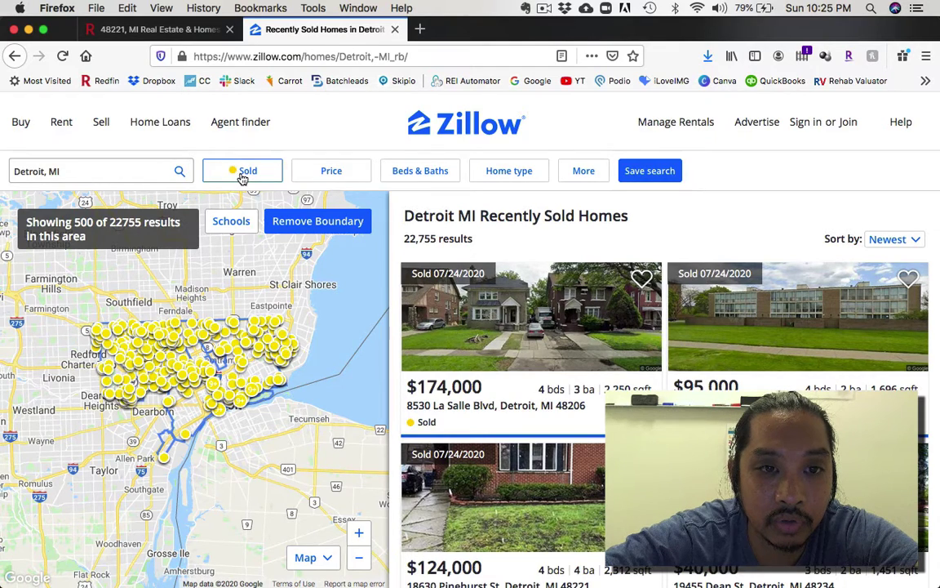
pyautogui.click(244, 176)
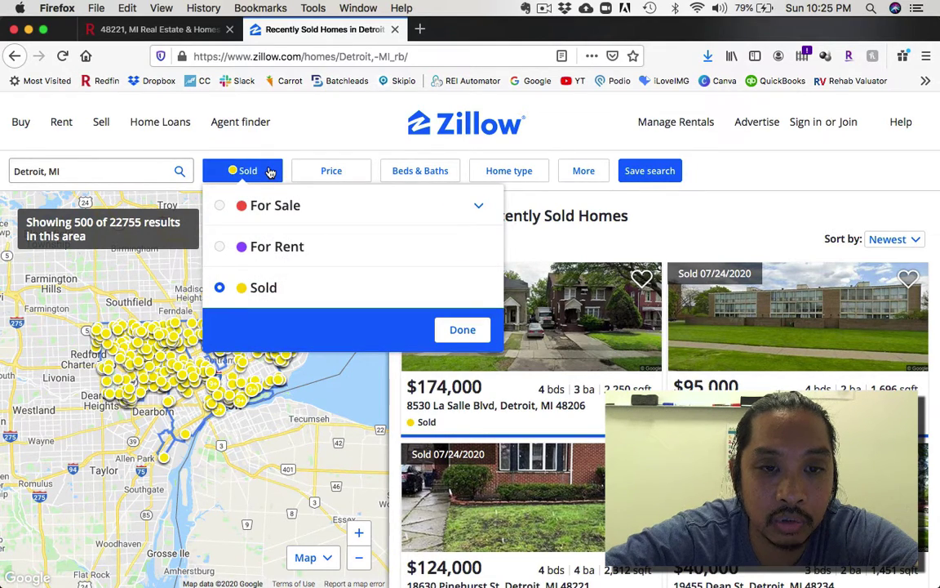
pyautogui.click(314, 150)
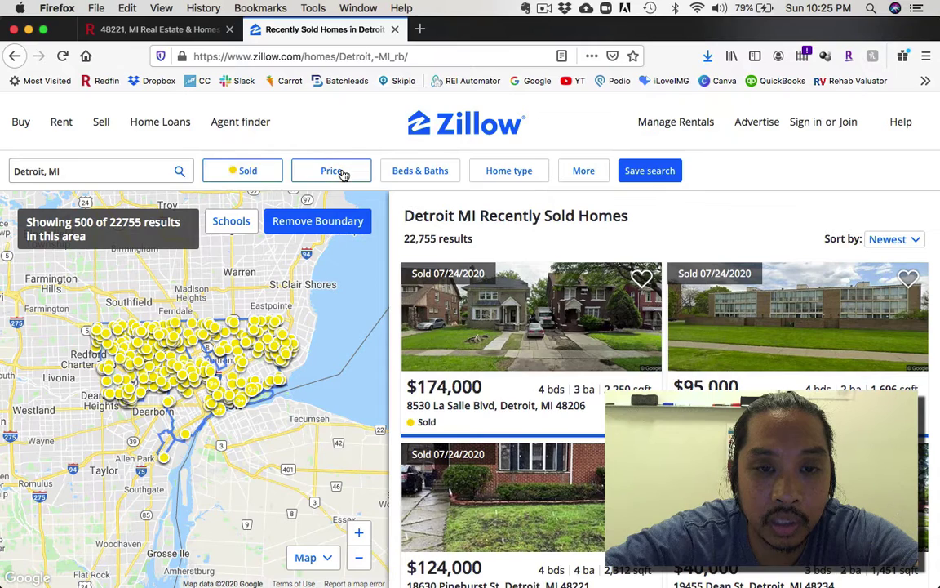
pyautogui.click(342, 174)
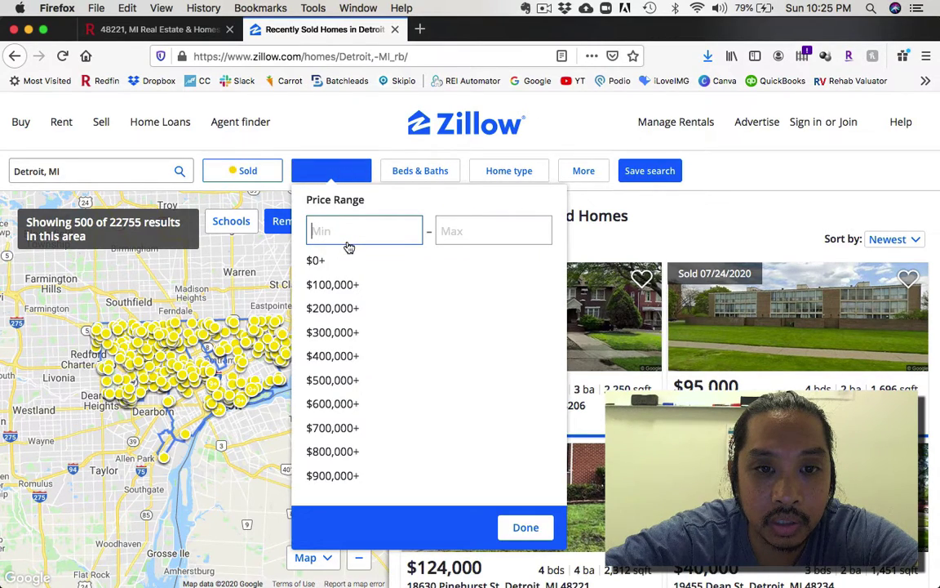
pyautogui.write('50,0')
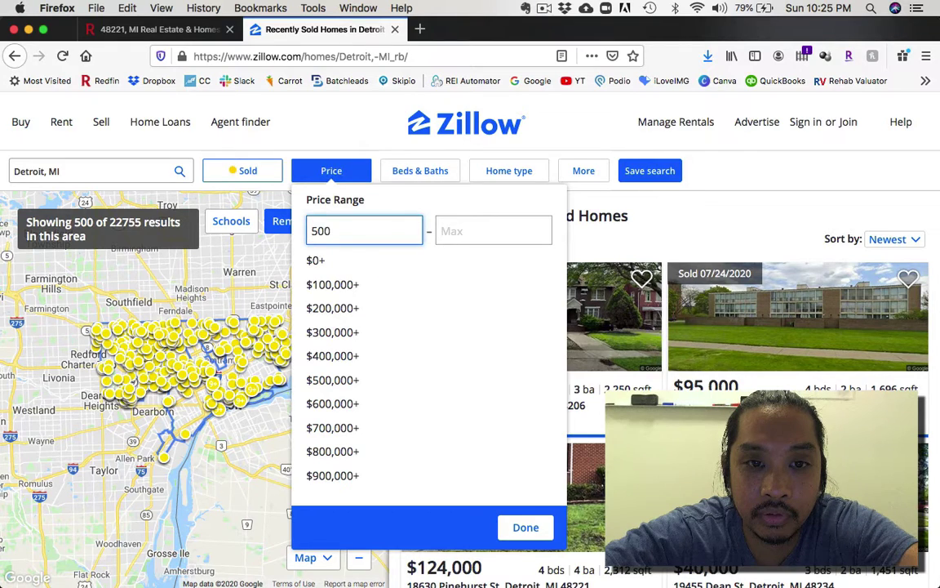
pyautogui.write('00')
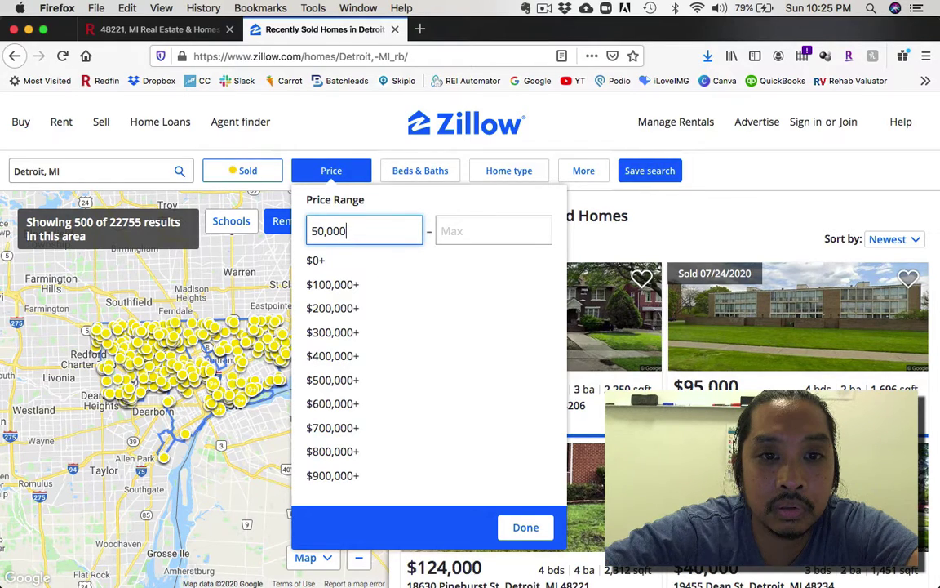
pyautogui.press('Tab')
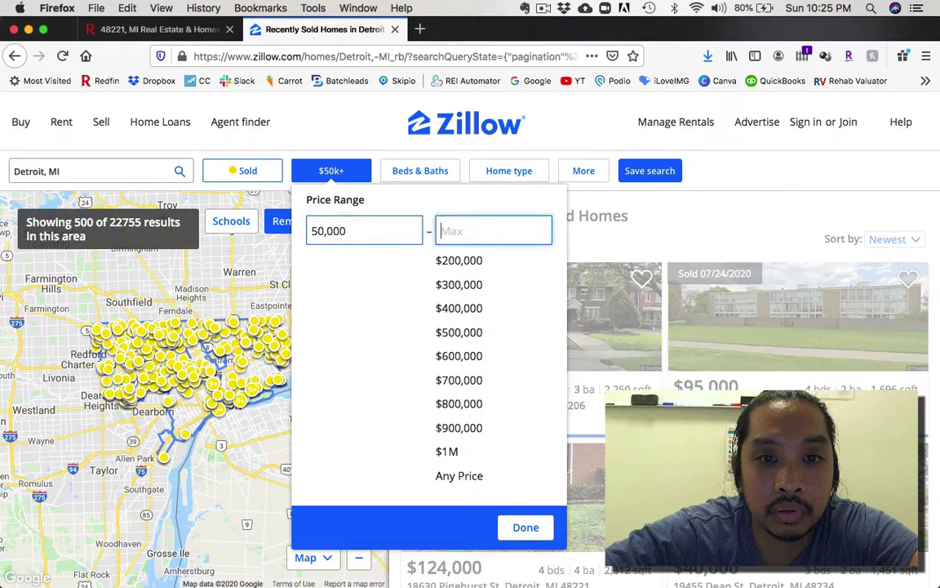
pyautogui.write('100,000')
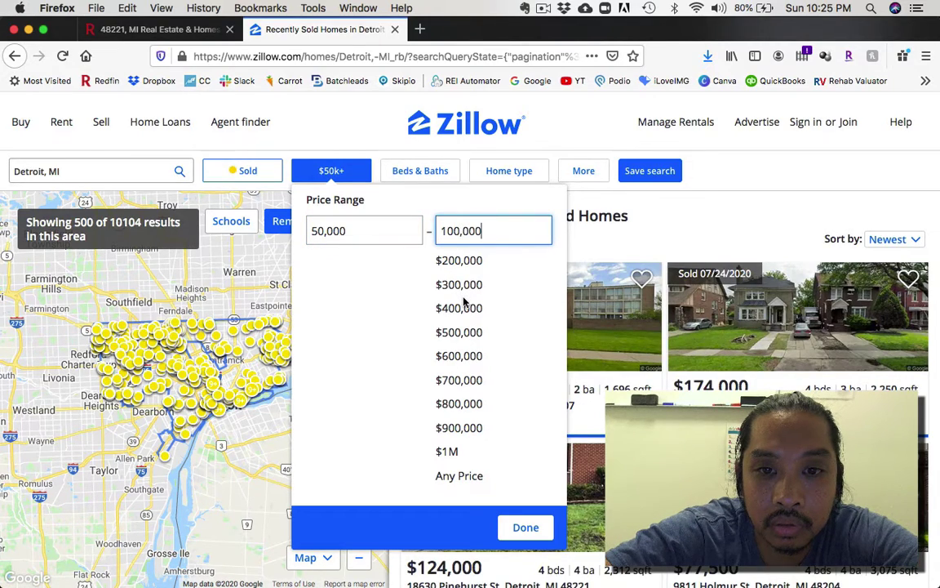
pyautogui.click(529, 530)
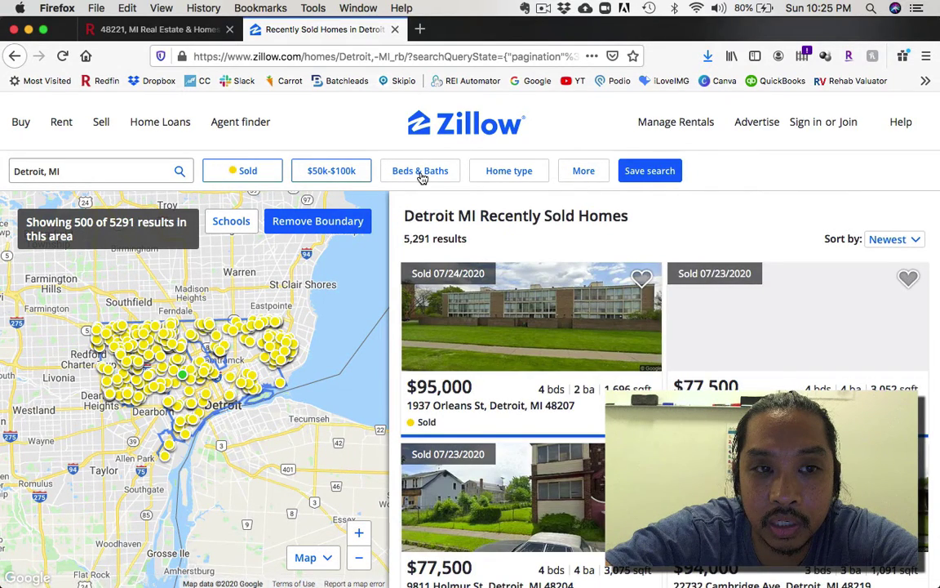
# Step: Require exactly 3 bedrooms in the Zillow sold results
pyautogui.click(421, 175)
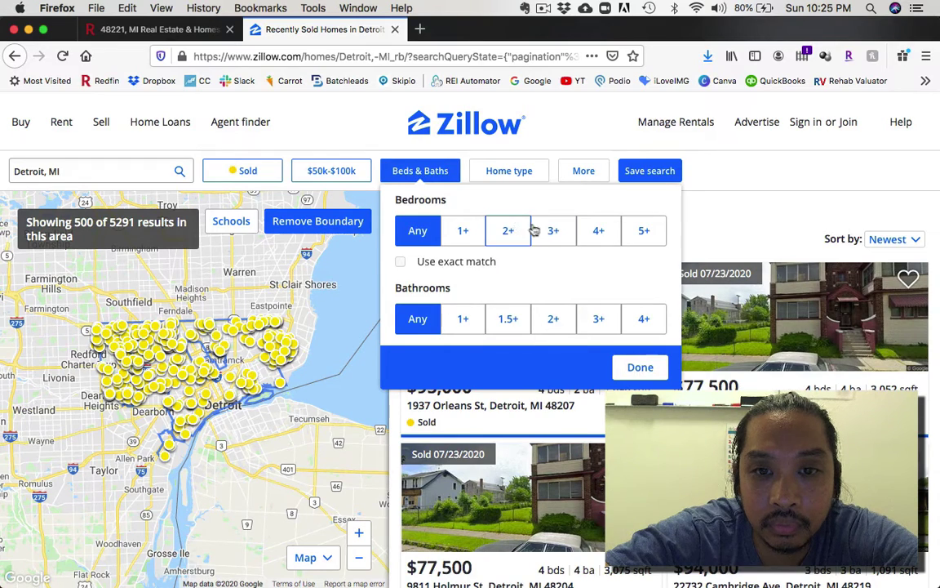
pyautogui.click(400, 261)
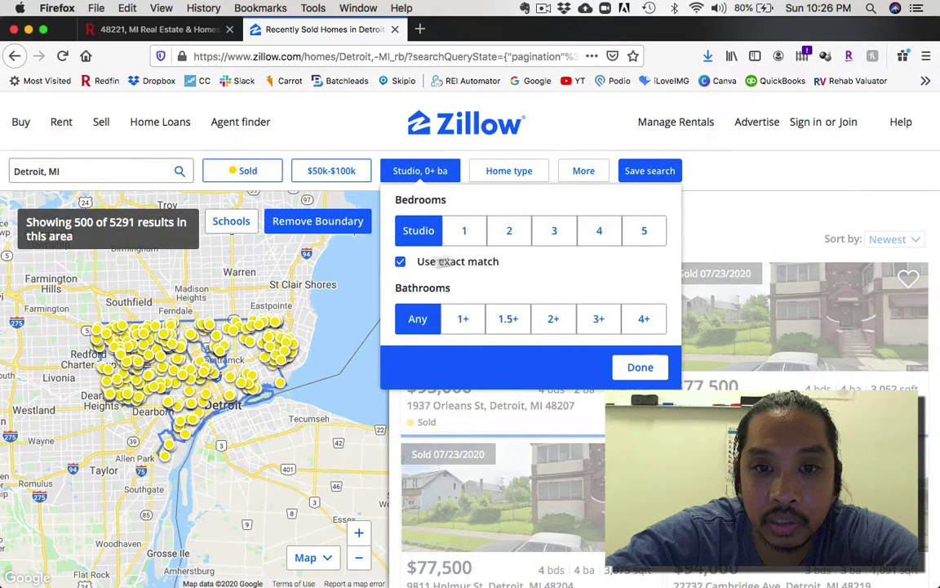
pyautogui.click(556, 231)
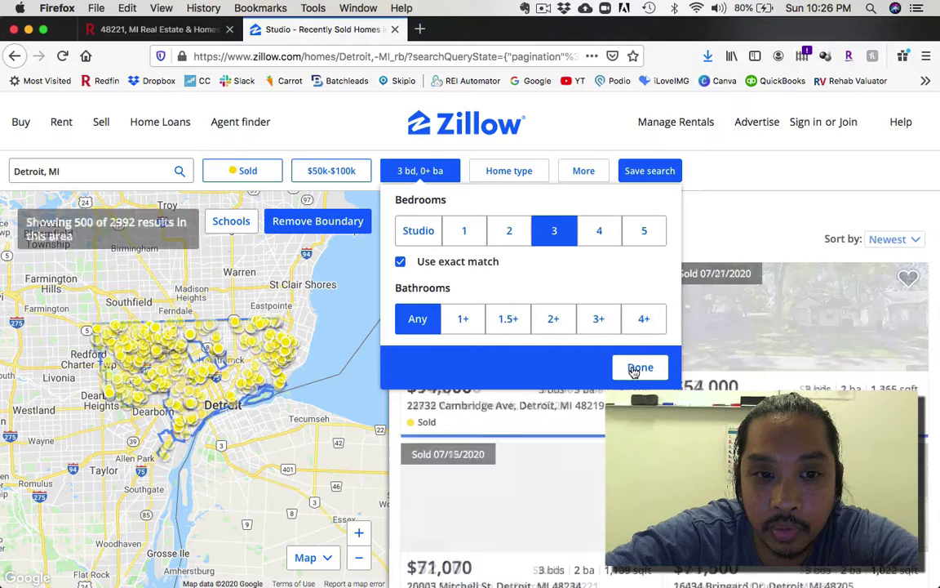
pyautogui.click(635, 369)
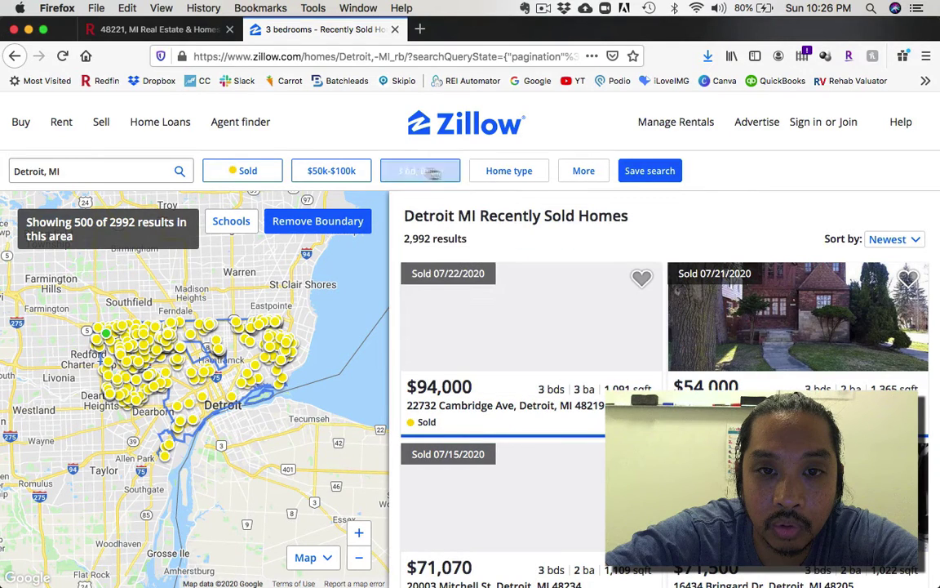
# Step: Restrict the home type to Houses only, excluding condos, apartments, land, townhomes and multi-family
pyautogui.click(510, 173)
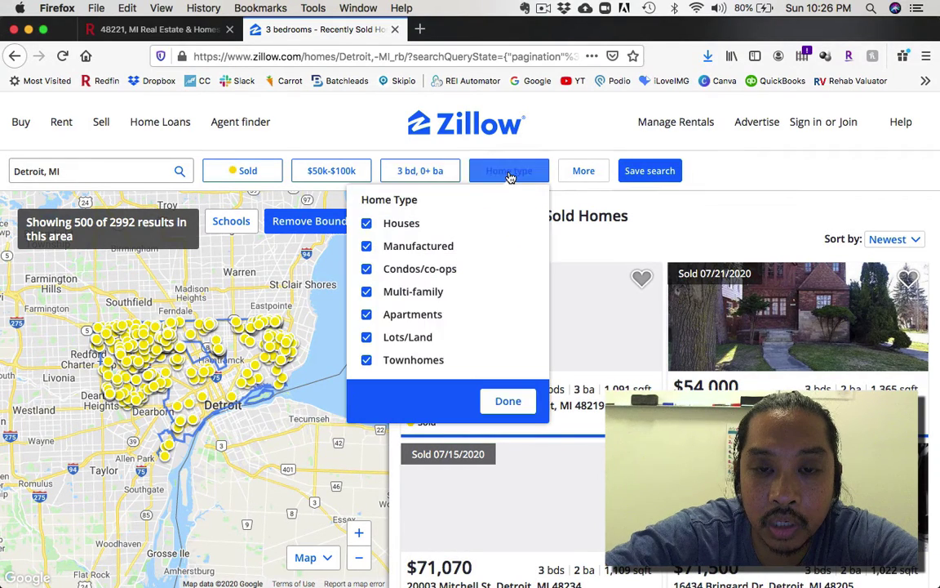
pyautogui.click(366, 226)
pyautogui.click(366, 247)
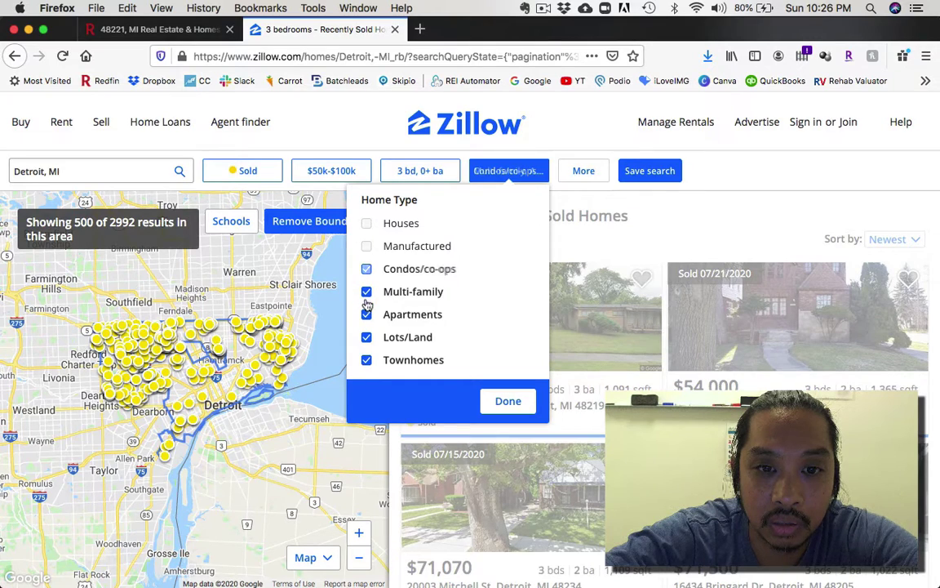
pyautogui.click(366, 269)
pyautogui.click(366, 315)
pyautogui.click(367, 337)
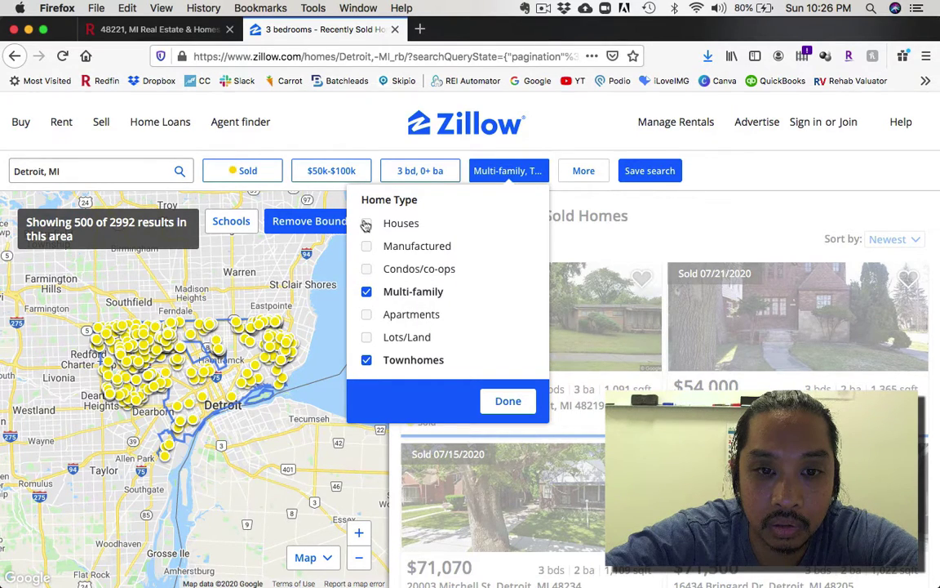
pyautogui.click(366, 360)
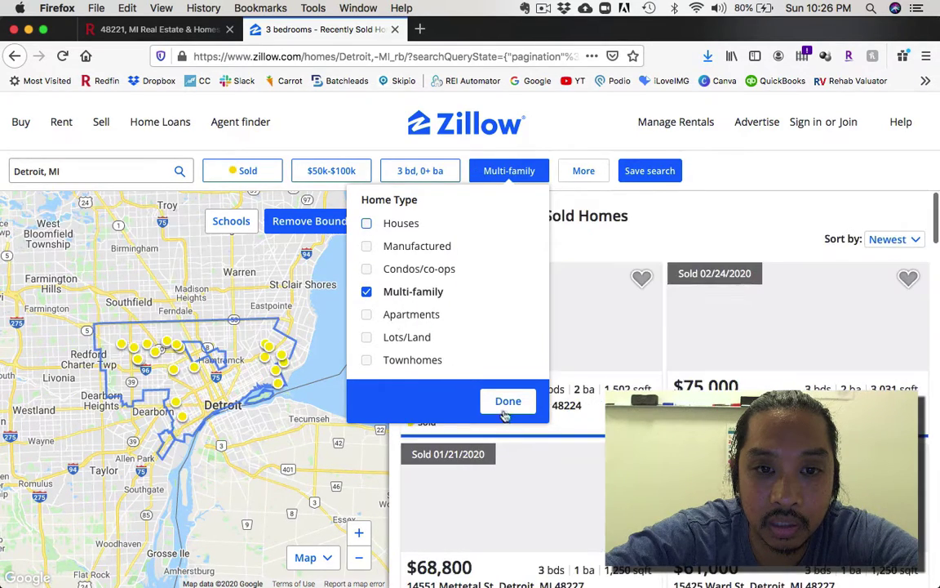
pyautogui.click(366, 223)
pyautogui.click(366, 292)
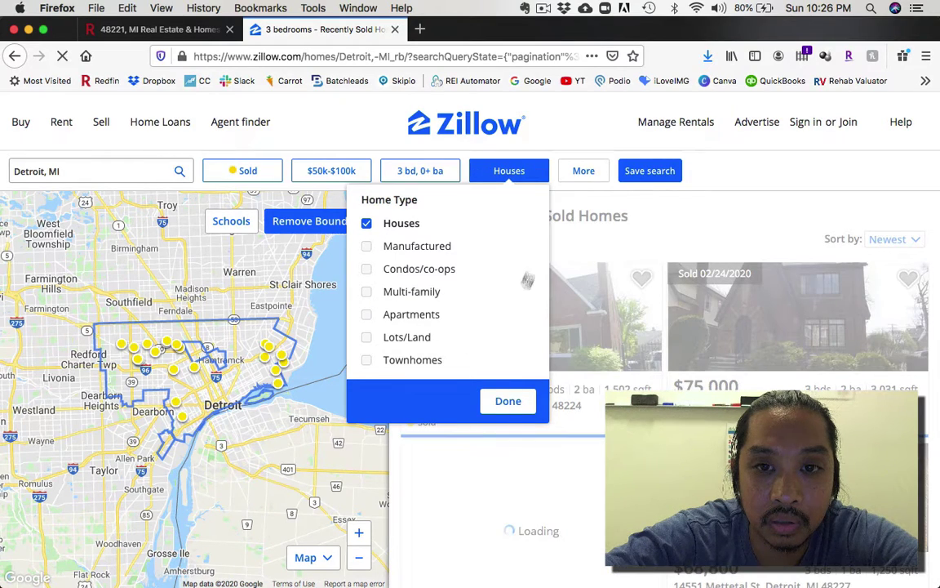
pyautogui.click(580, 178)
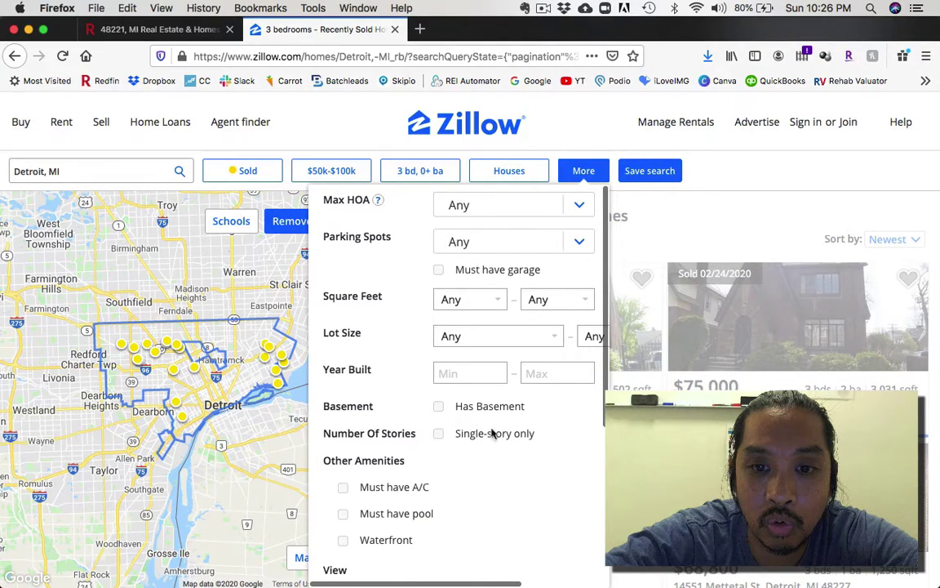
# Step: Close the extra filters panel and browse the filtered Detroit sold results
pyautogui.scroll(-5, 485, 413)
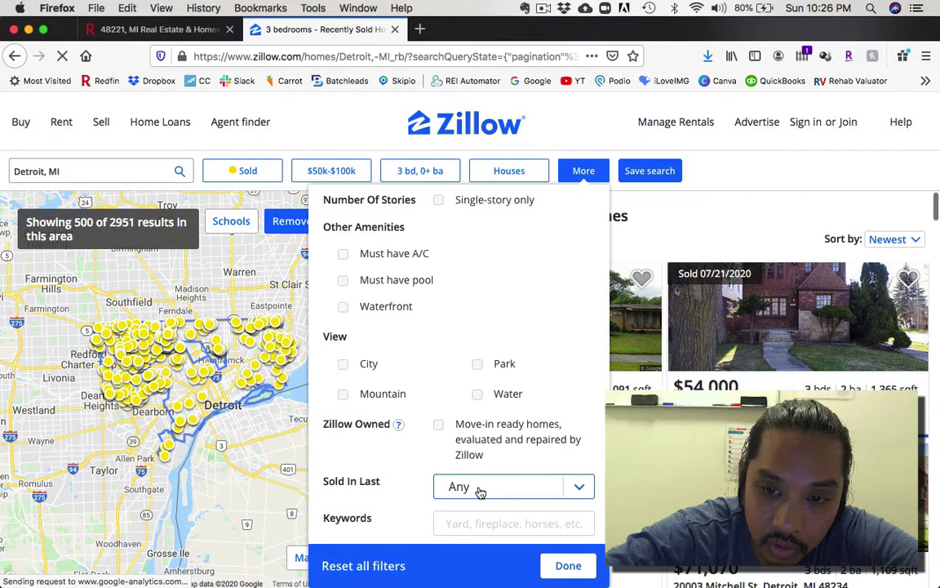
pyautogui.click(677, 237)
pyautogui.scroll(-5, 677, 237)
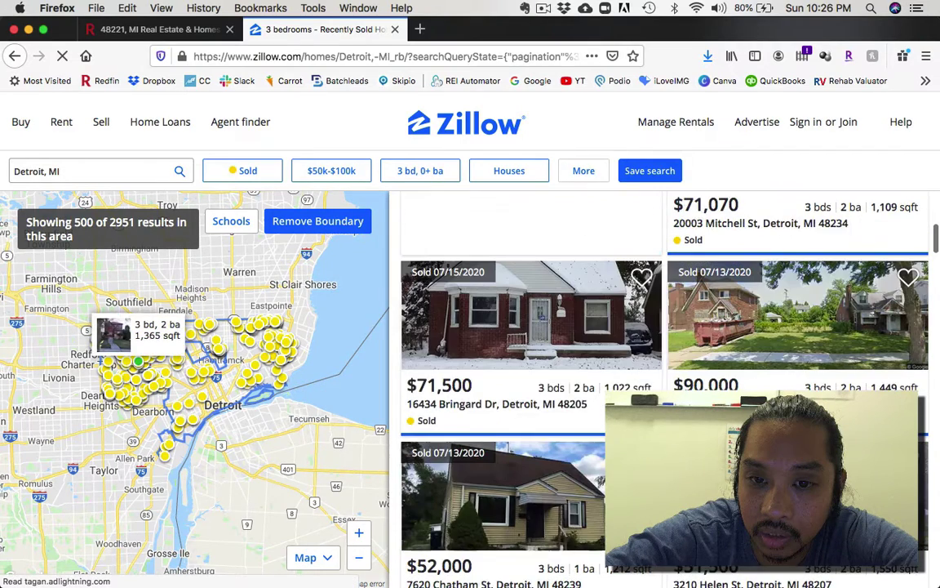
pyautogui.scroll(-10, 665, 368)
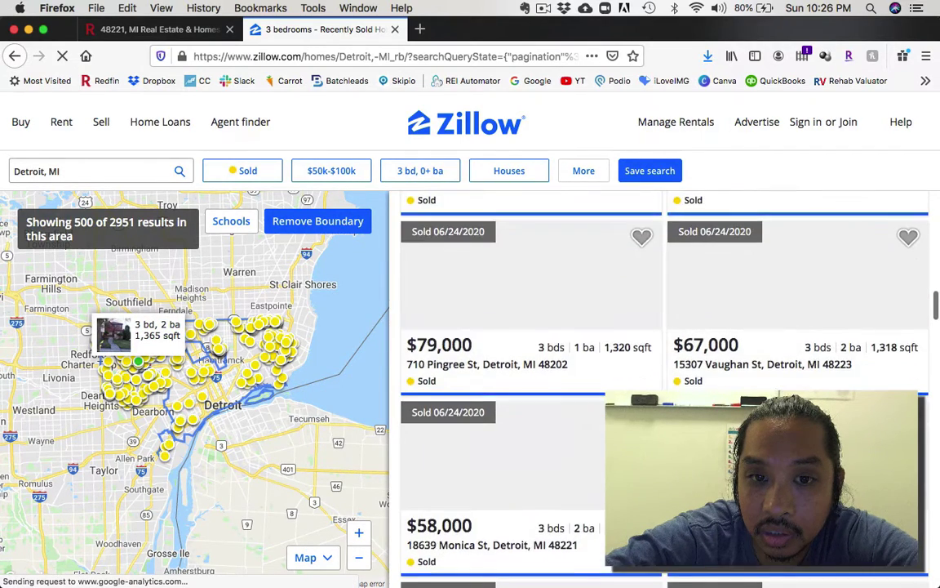
pyautogui.scroll(-10, 664, 368)
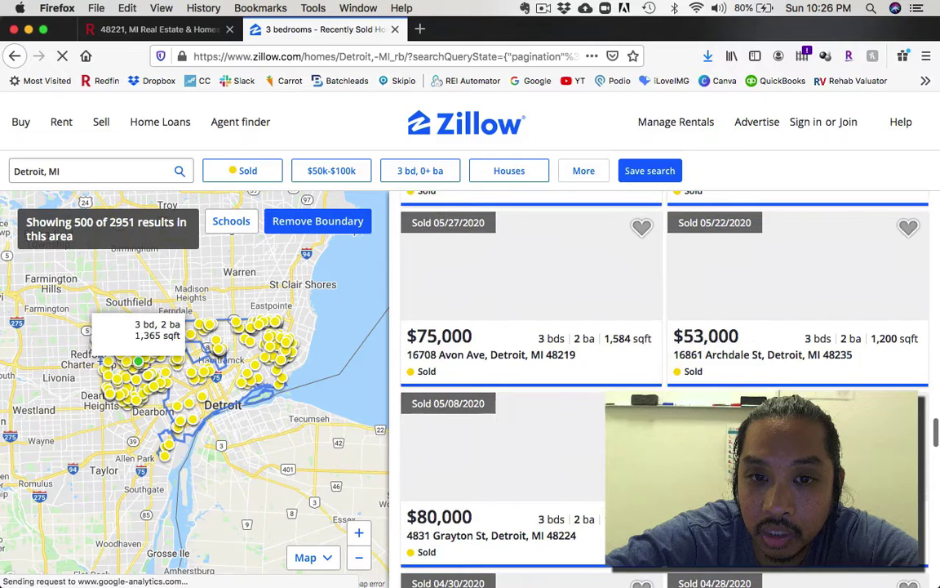
pyautogui.scroll(-10, 664, 367)
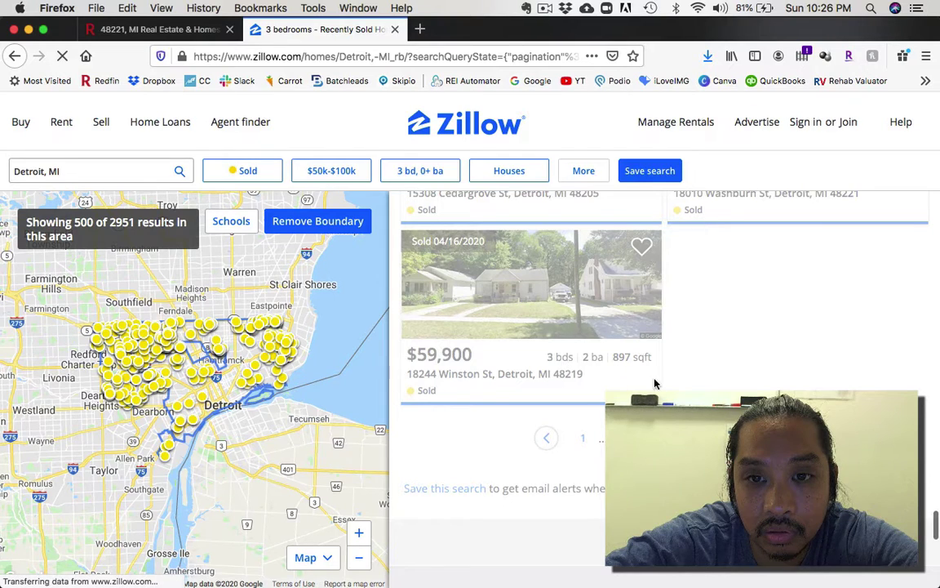
pyautogui.scroll(3, 654, 384)
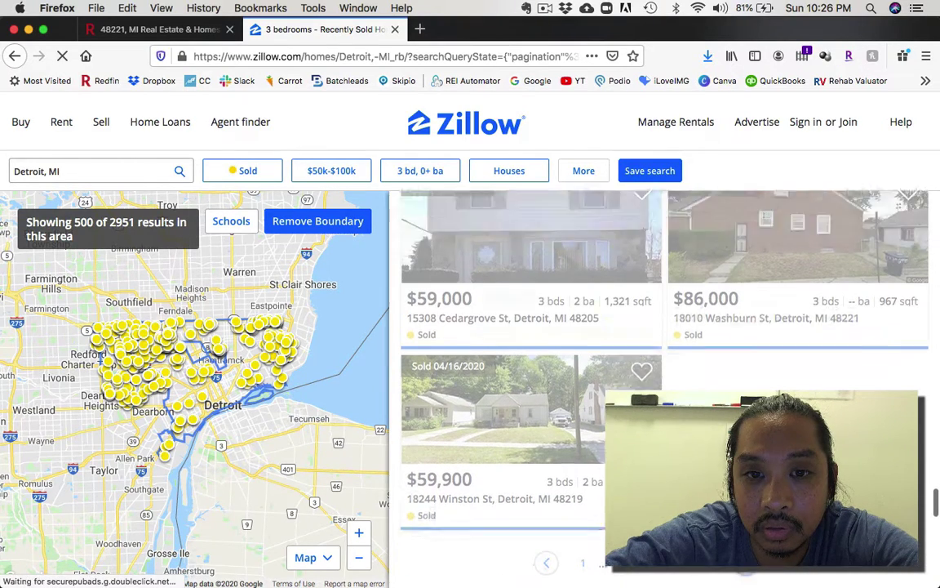
pyautogui.scroll(3, 603, 237)
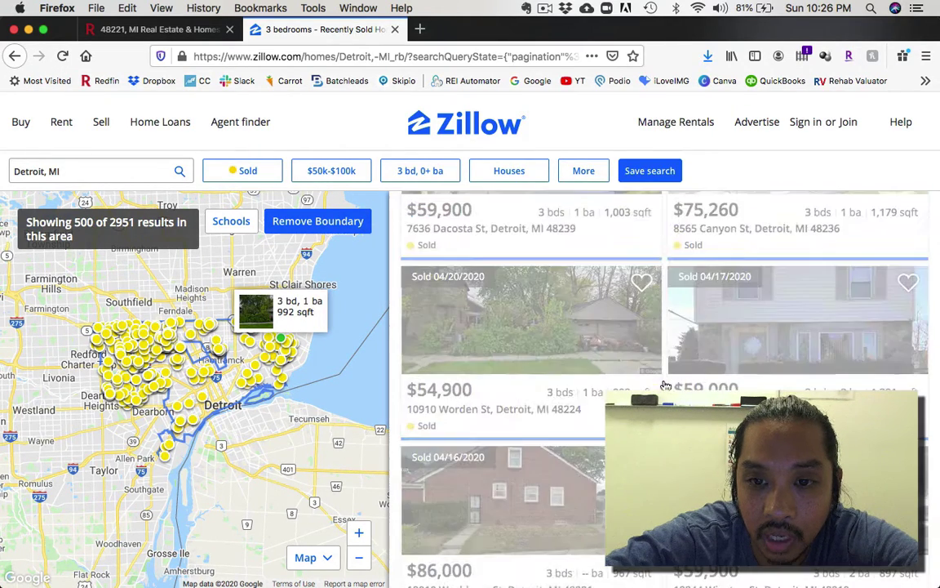
# Step: Set More filters to homes sold in the last 90 days and apply
pyautogui.click(582, 176)
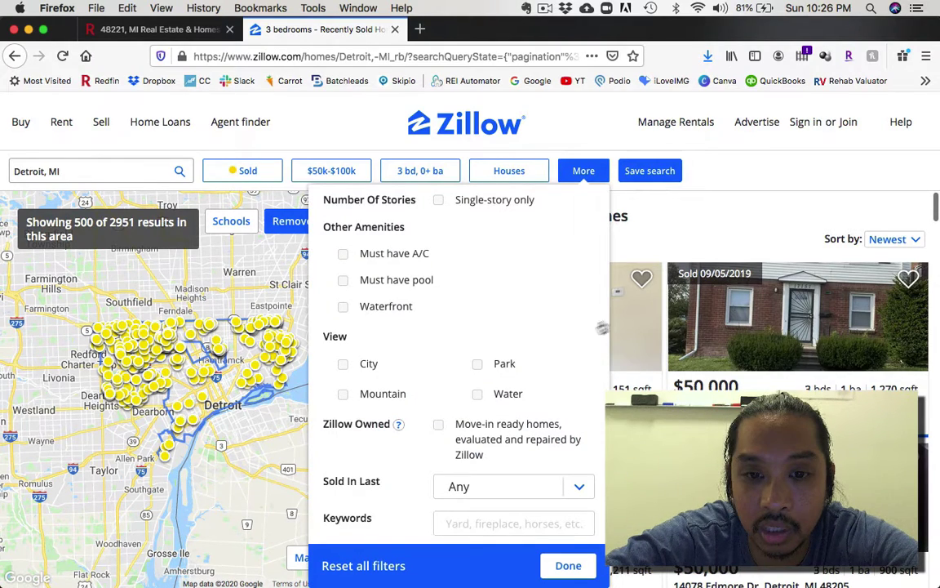
pyautogui.click(458, 488)
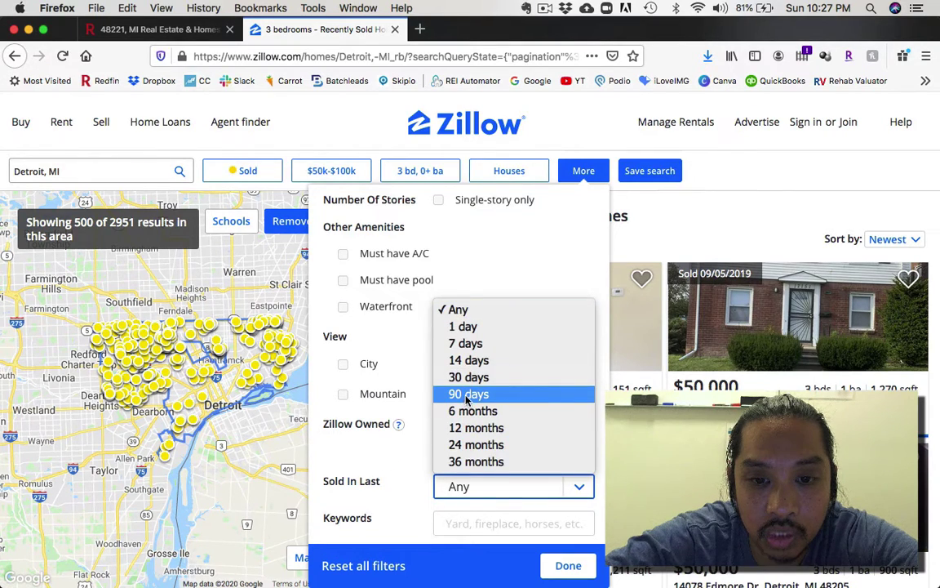
pyautogui.click(466, 397)
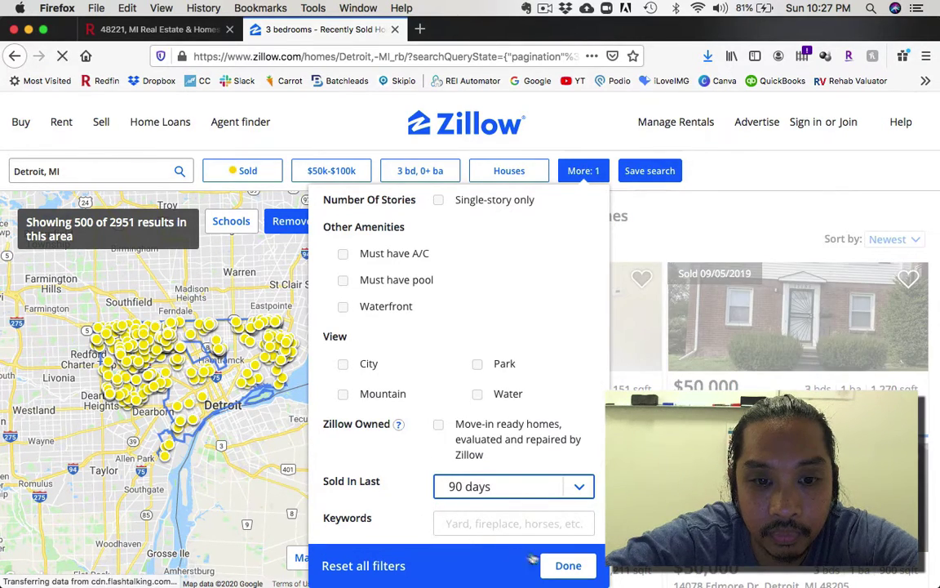
pyautogui.scroll(6, 392, 400)
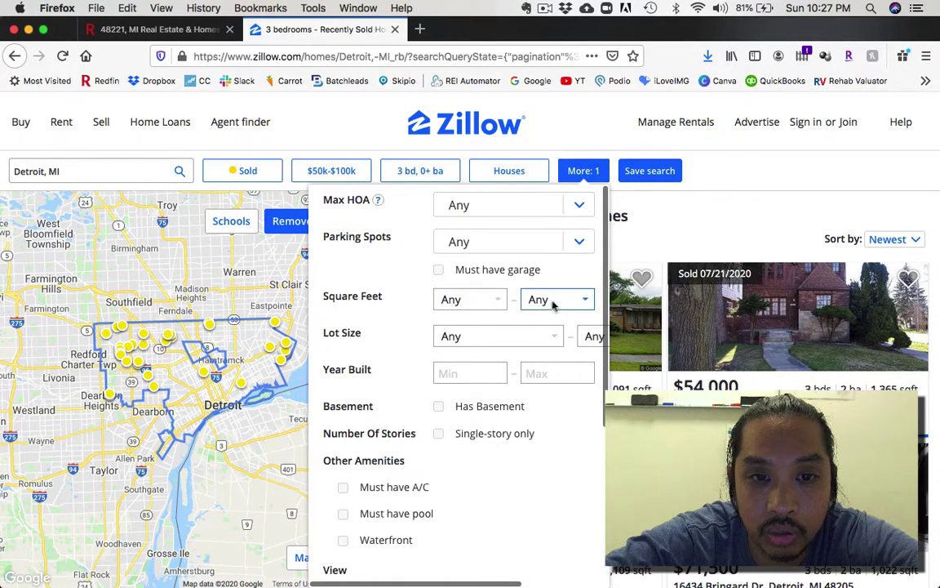
pyautogui.scroll(-2, 403, 369)
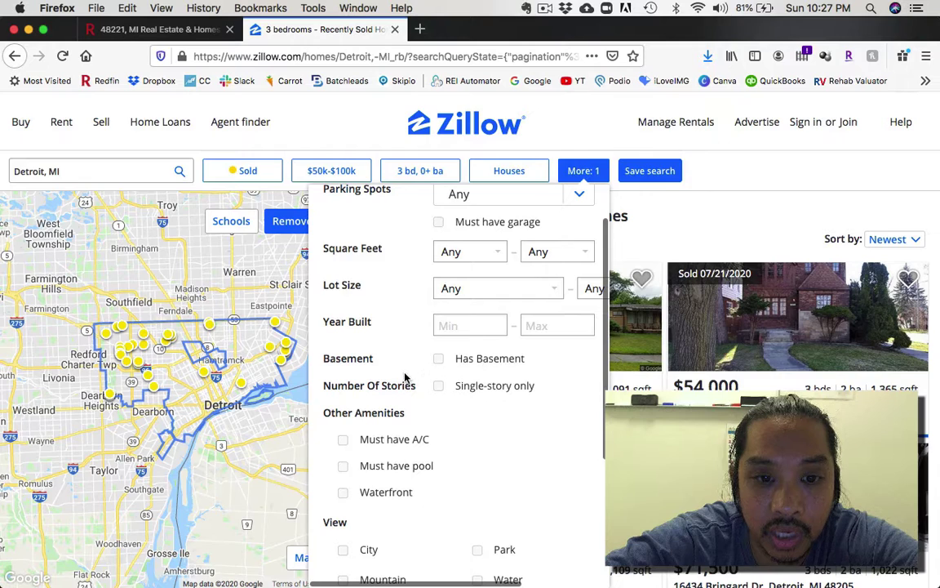
pyautogui.scroll(-3, 405, 378)
pyautogui.scroll(-2, 437, 473)
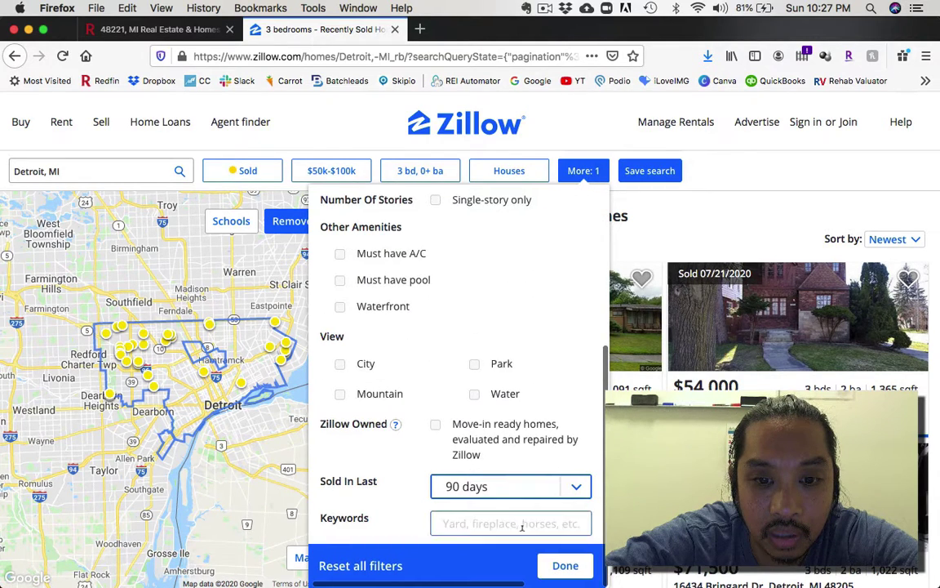
pyautogui.click(563, 566)
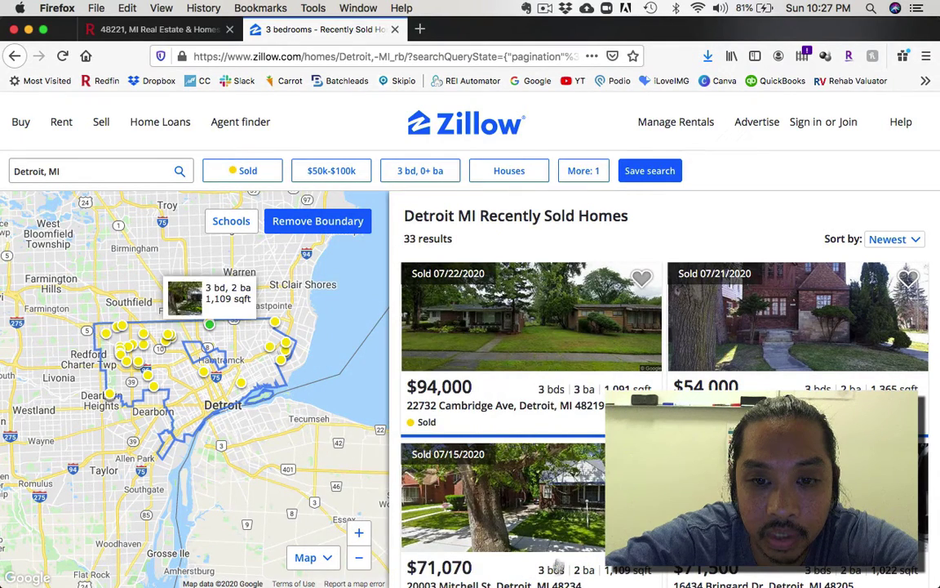
# Step: Sort Zillow's sold homes by Price (Low to High), then return to Redfin's 48221 results
pyautogui.click(895, 239)
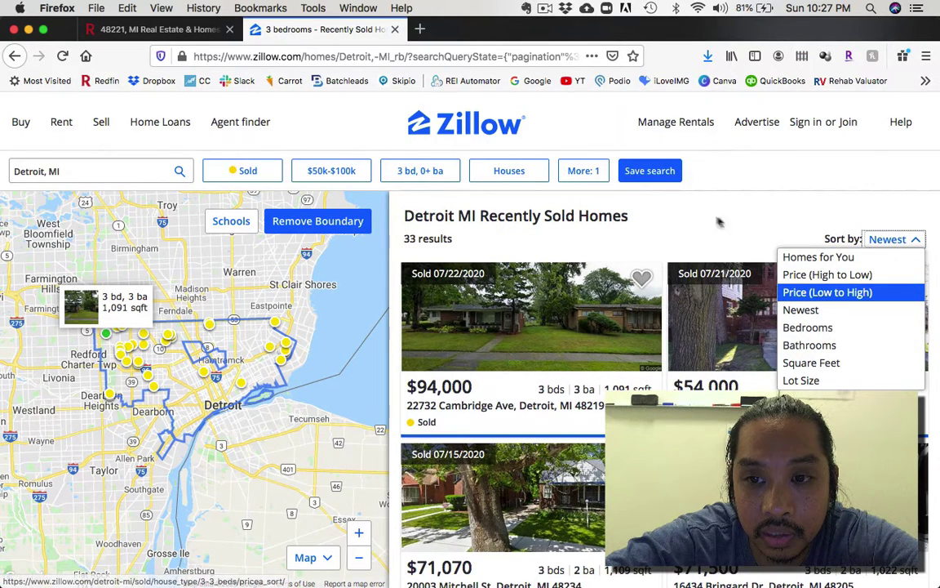
pyautogui.press('Return')
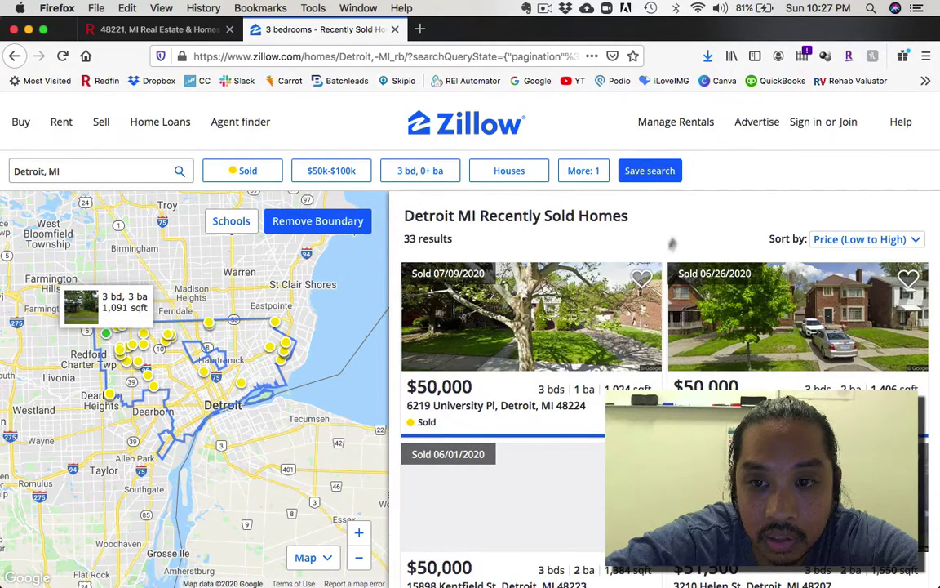
pyautogui.scroll(-3, 598, 364)
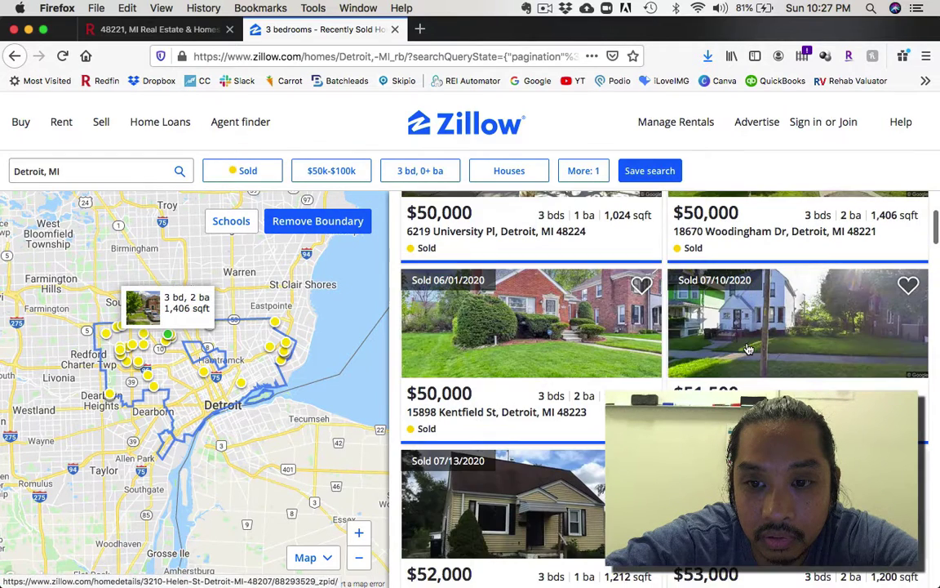
pyautogui.scroll(-2, 598, 364)
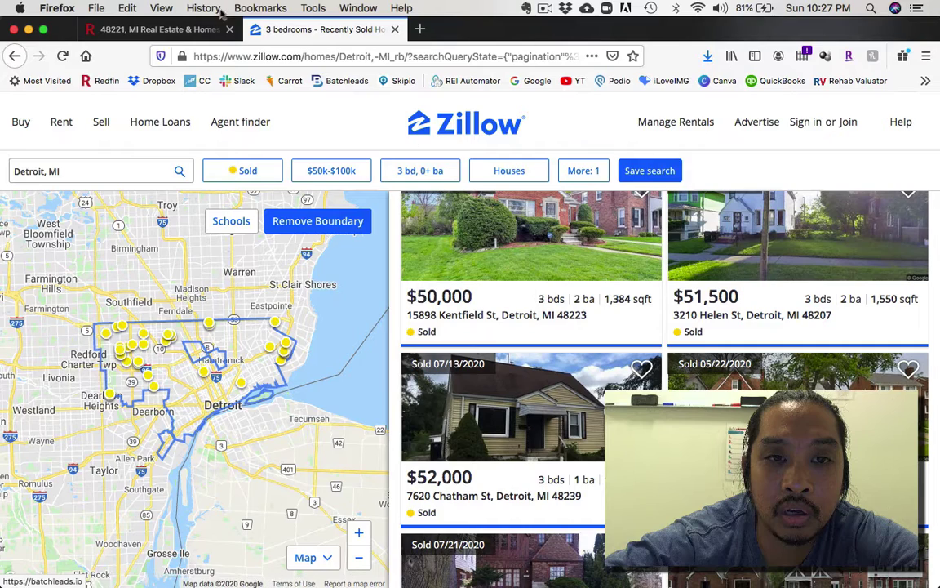
pyautogui.click(159, 29)
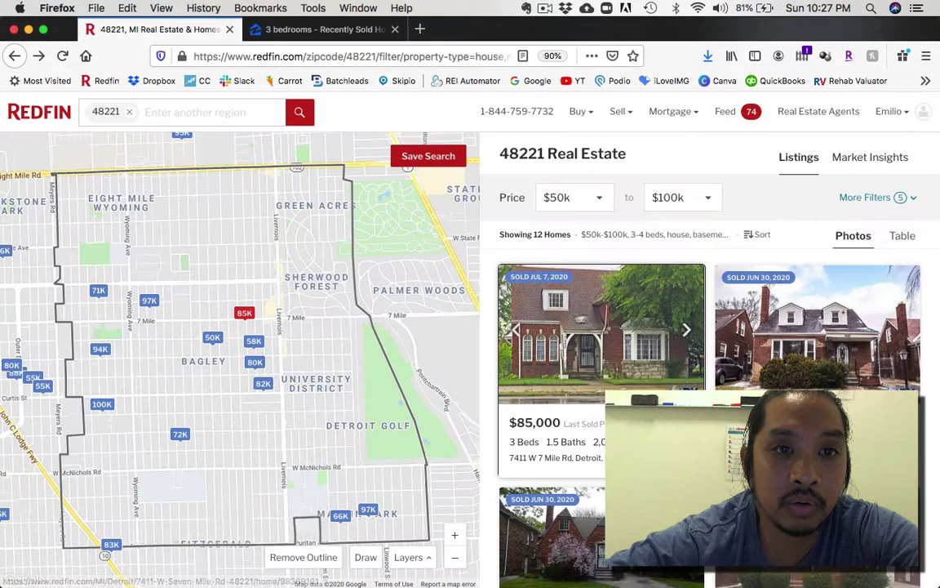
pyautogui.click(612, 349)
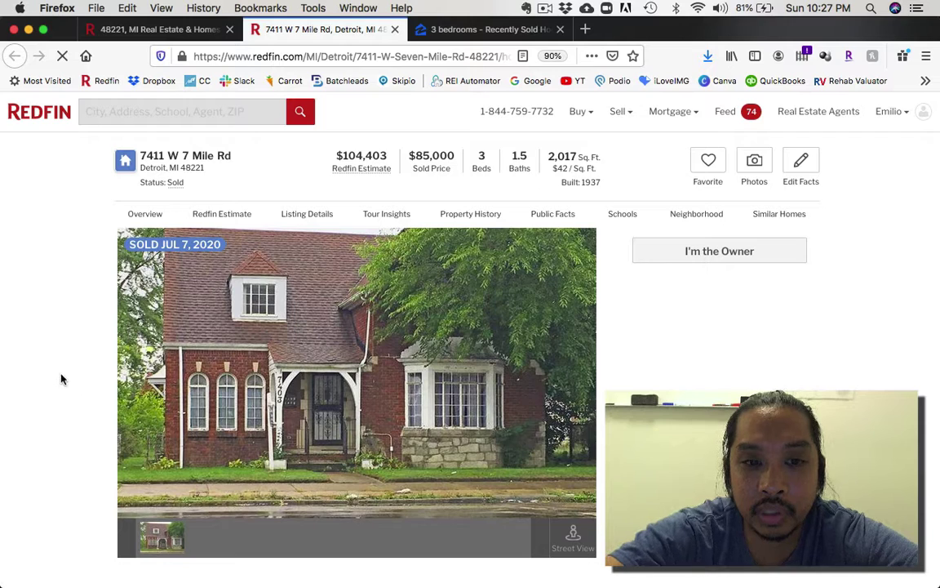
pyautogui.scroll(-1, 69, 359)
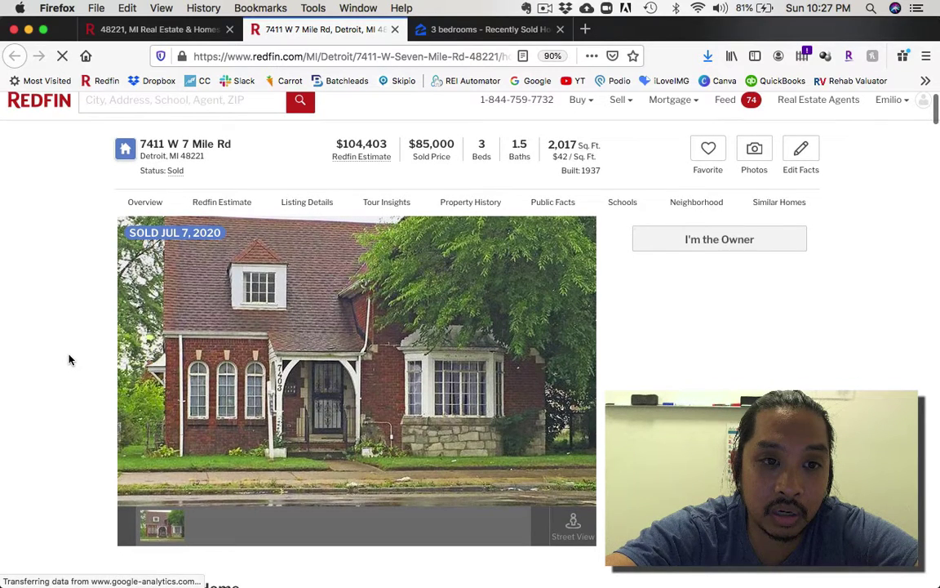
pyautogui.scroll(-5, 69, 359)
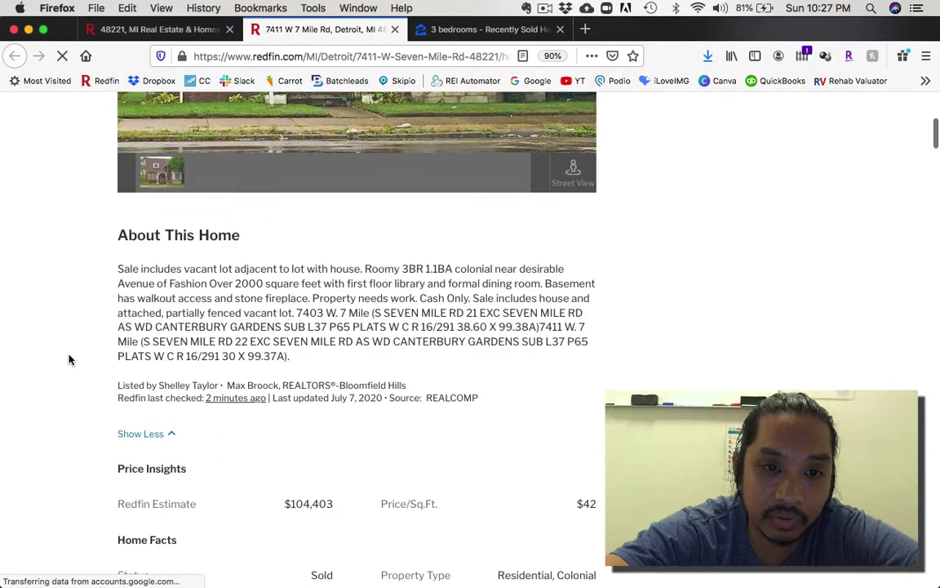
pyautogui.scroll(7, 70, 359)
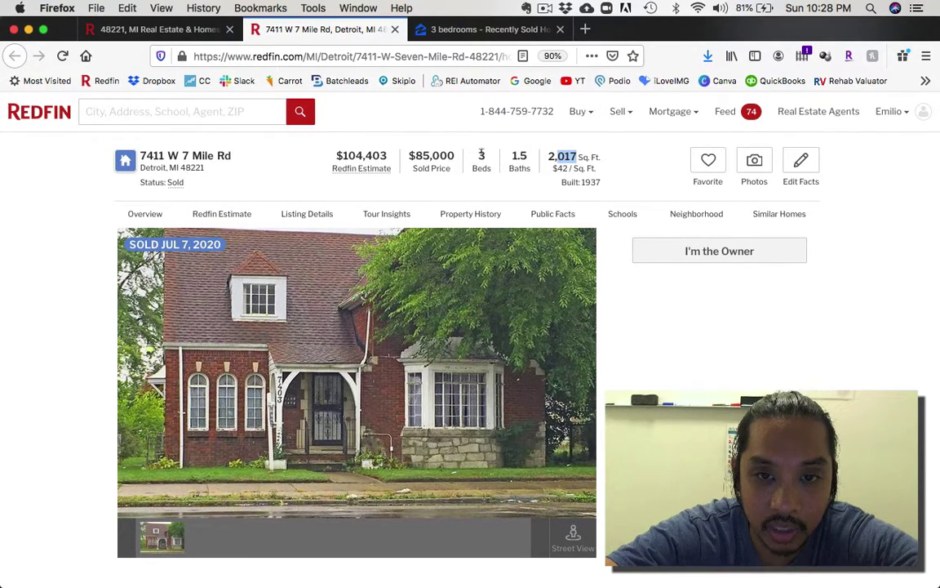
pyautogui.click(56, 308)
pyautogui.scroll(-5, 57, 308)
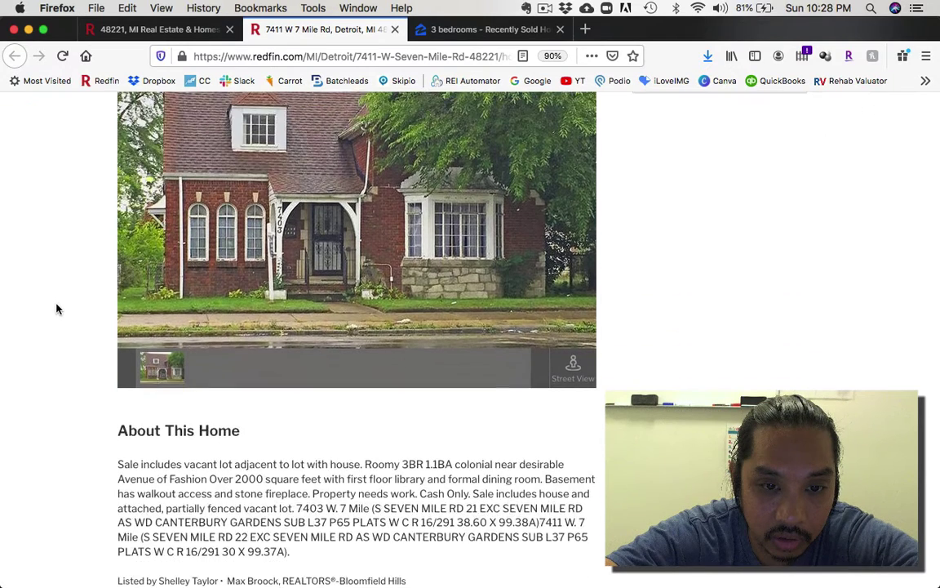
pyautogui.scroll(-3, 56, 309)
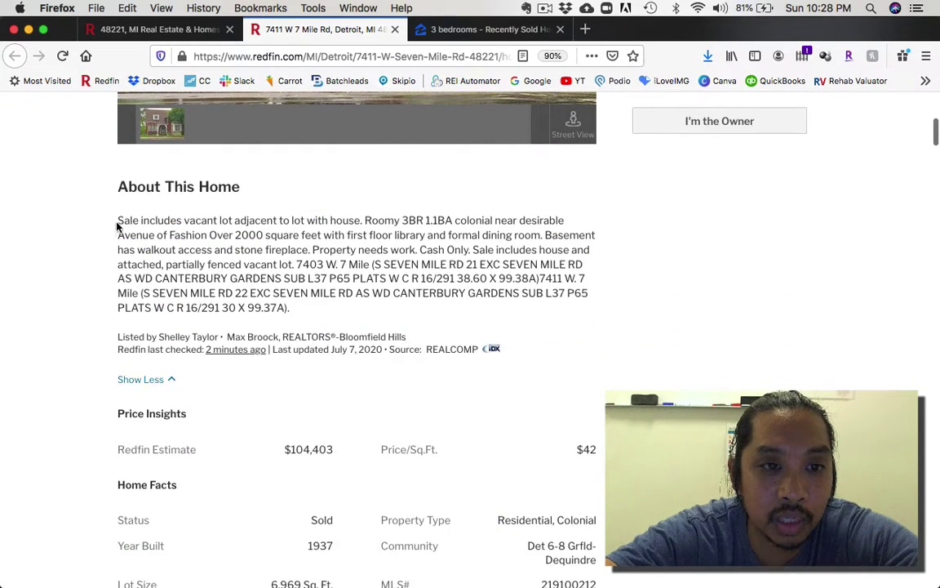
pyautogui.moveTo(118, 219); pyautogui.dragTo(289, 303)
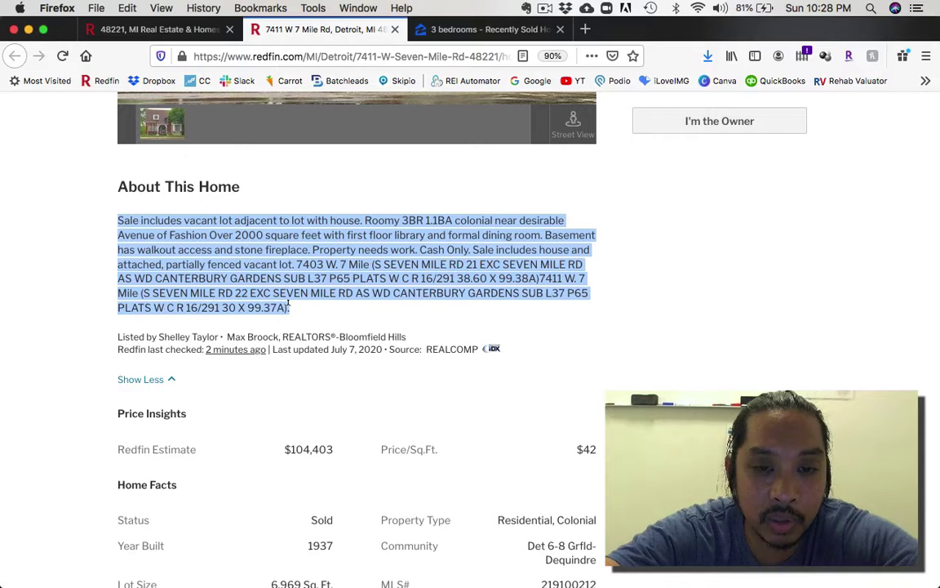
pyautogui.click(61, 259)
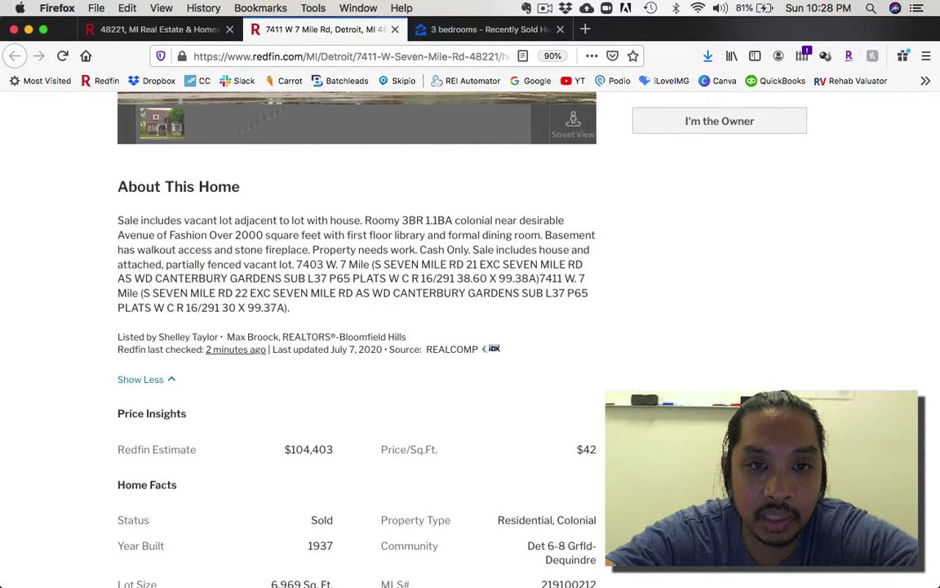
pyautogui.click(442, 30)
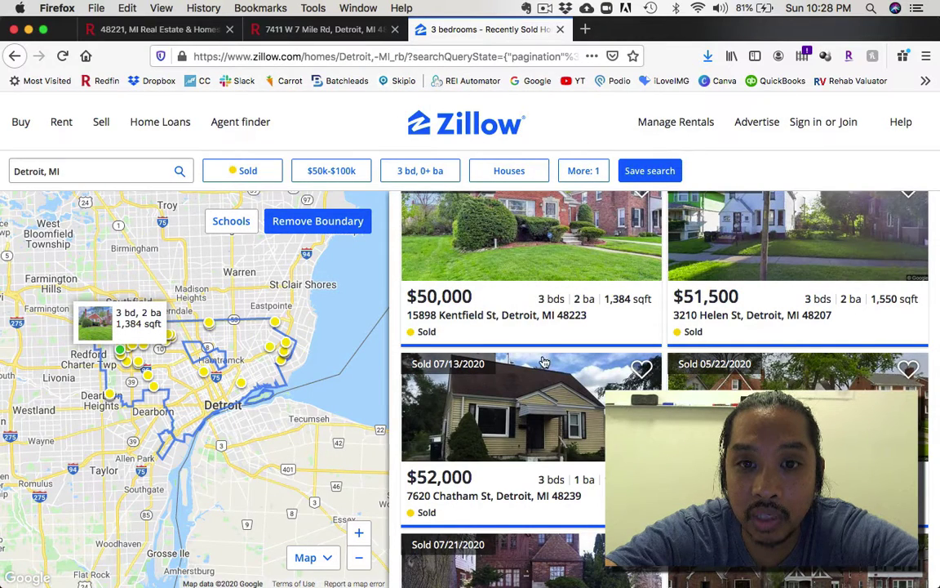
pyautogui.click(539, 421)
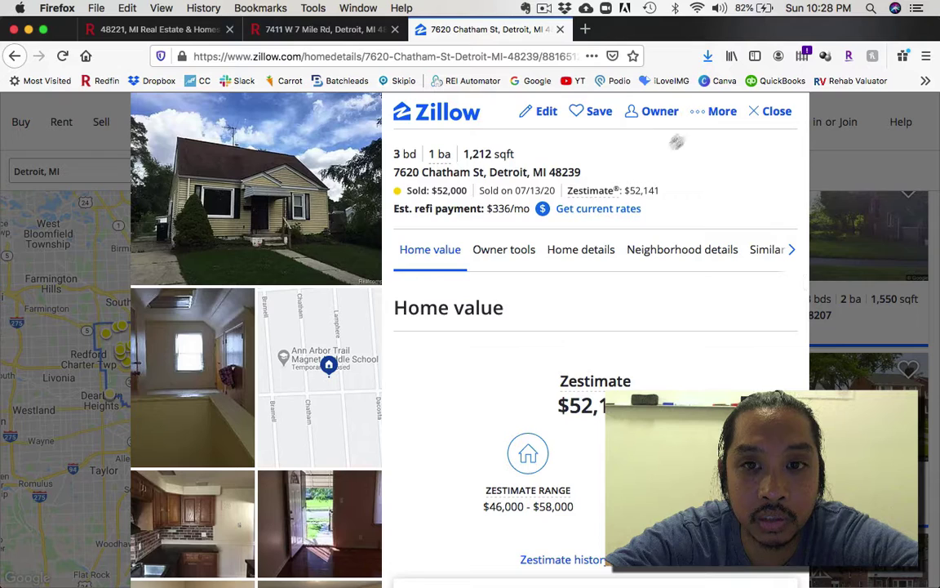
pyautogui.scroll(-3, 219, 267)
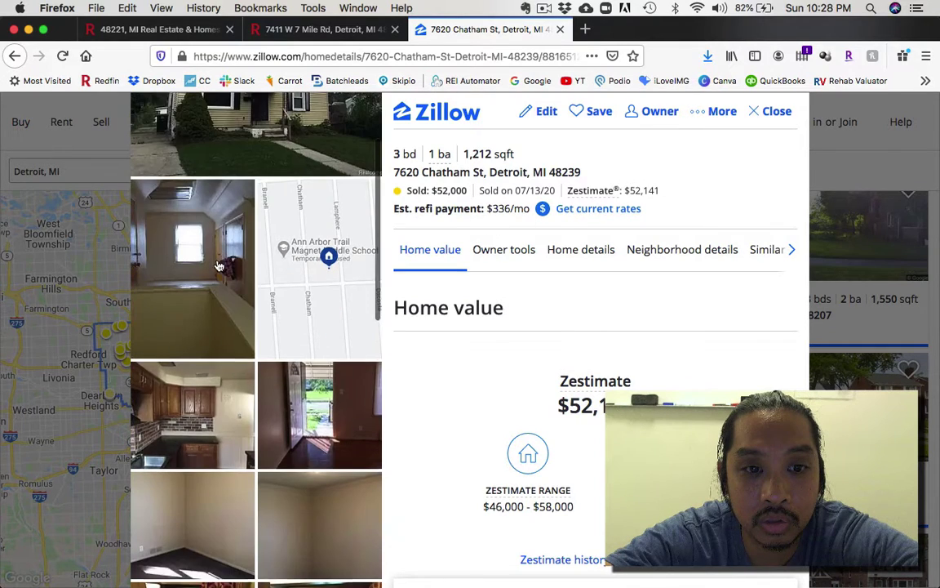
pyautogui.scroll(-15, 219, 266)
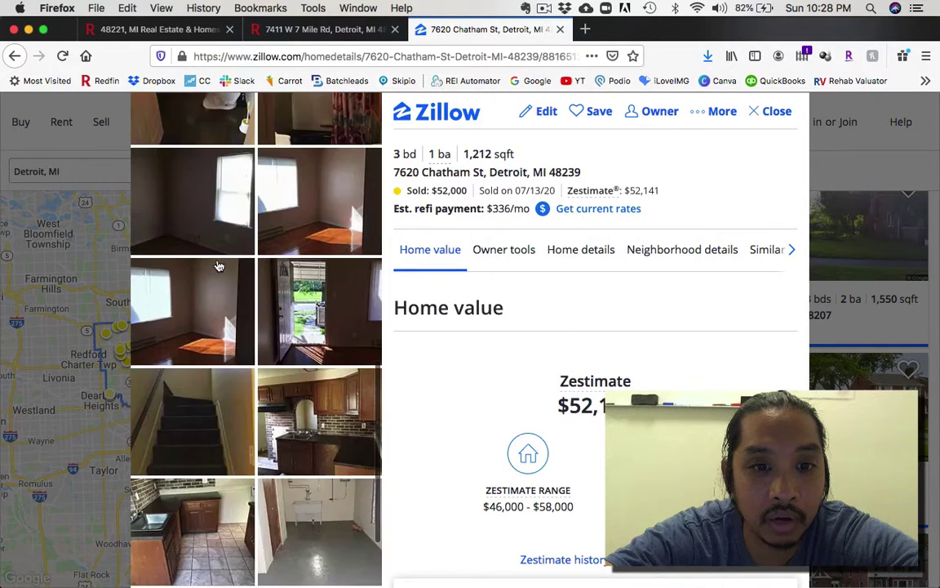
pyautogui.scroll(-3, 220, 266)
pyautogui.scroll(5, 248, 359)
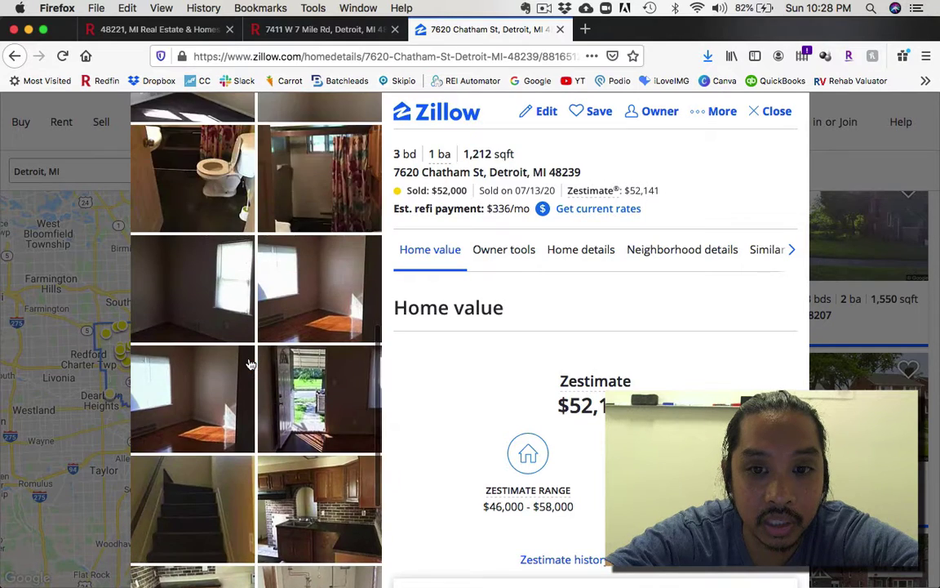
pyautogui.scroll(15, 248, 359)
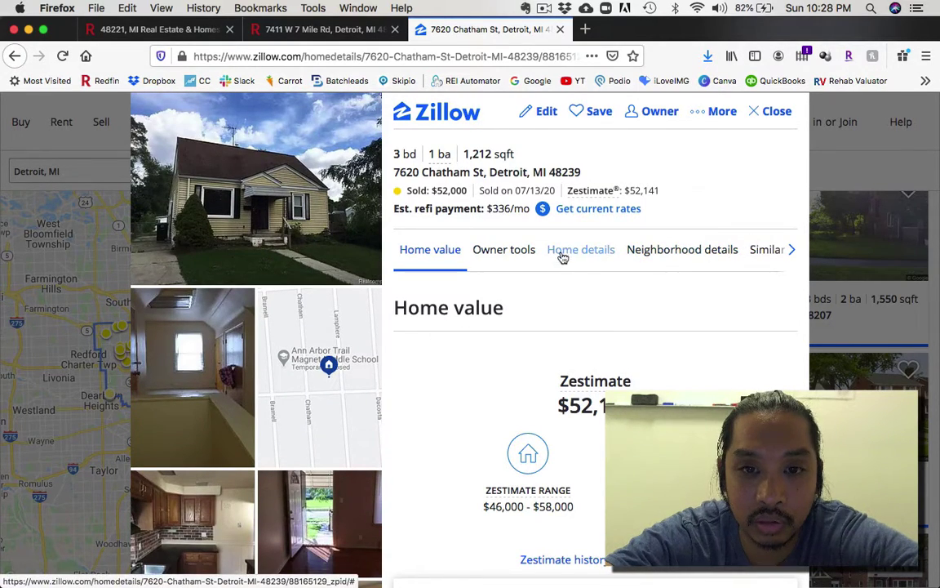
pyautogui.scroll(-3, 510, 351)
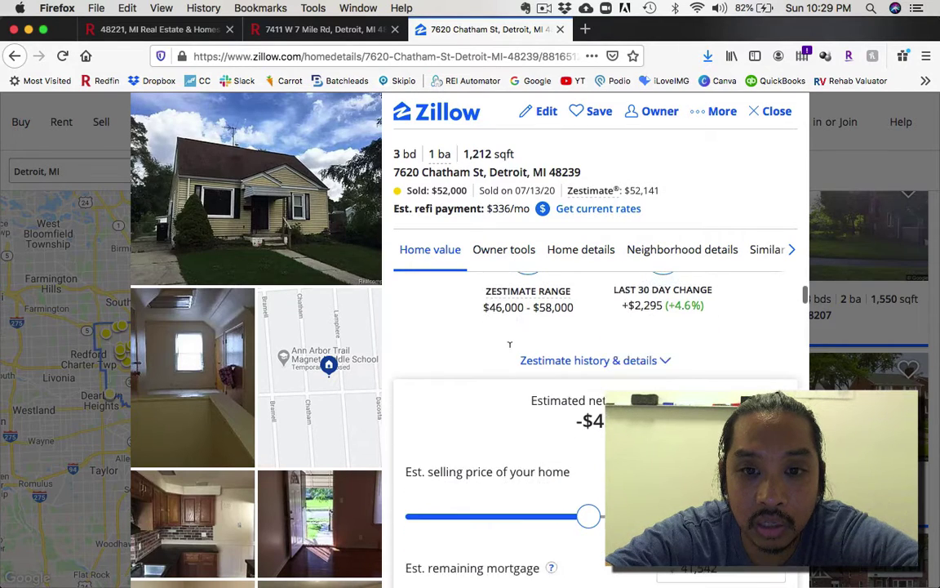
pyautogui.scroll(-4, 511, 347)
pyautogui.scroll(-10, 511, 351)
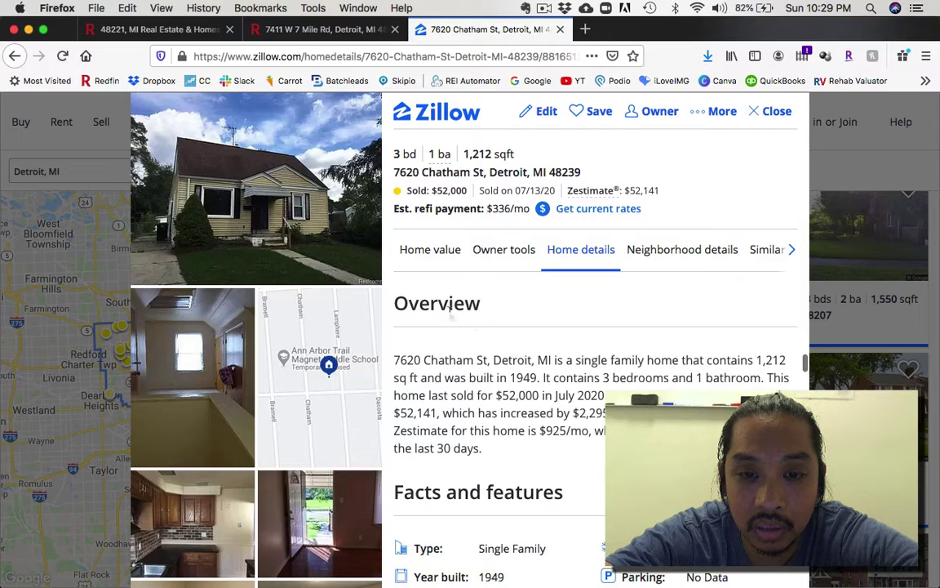
# Step: Read the listing's Overview, then review its Zestimate, price history and neighborhood details
pyautogui.moveTo(414, 357); pyautogui.dragTo(482, 449)
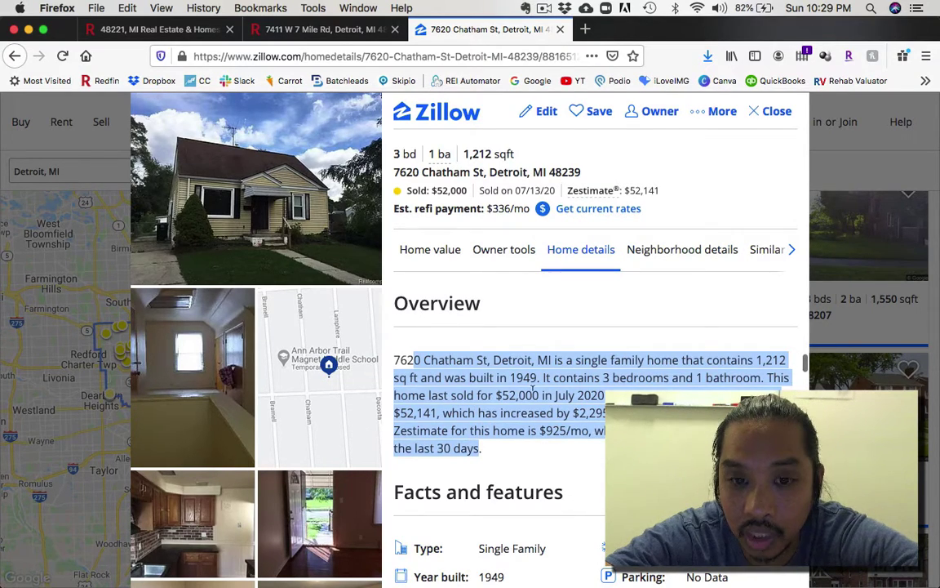
pyautogui.scroll(-1, 492, 383)
pyautogui.scroll(1, 454, 377)
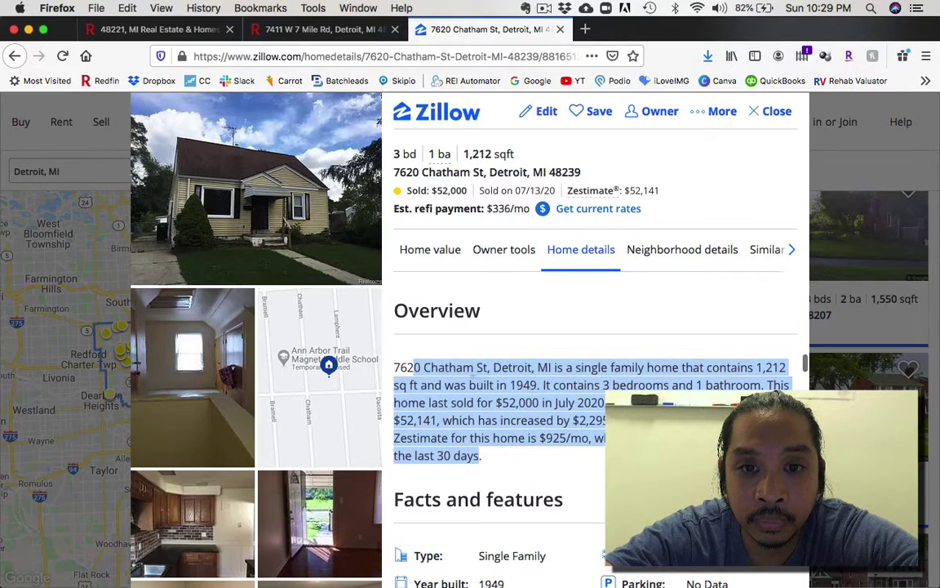
pyautogui.scroll(-8, 490, 391)
pyautogui.scroll(-10, 571, 406)
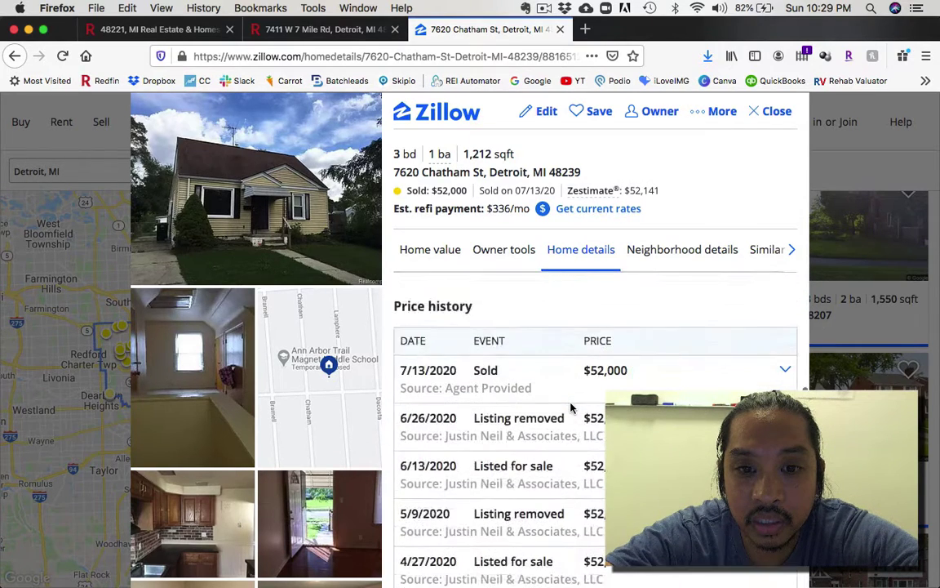
pyautogui.scroll(-2, 571, 407)
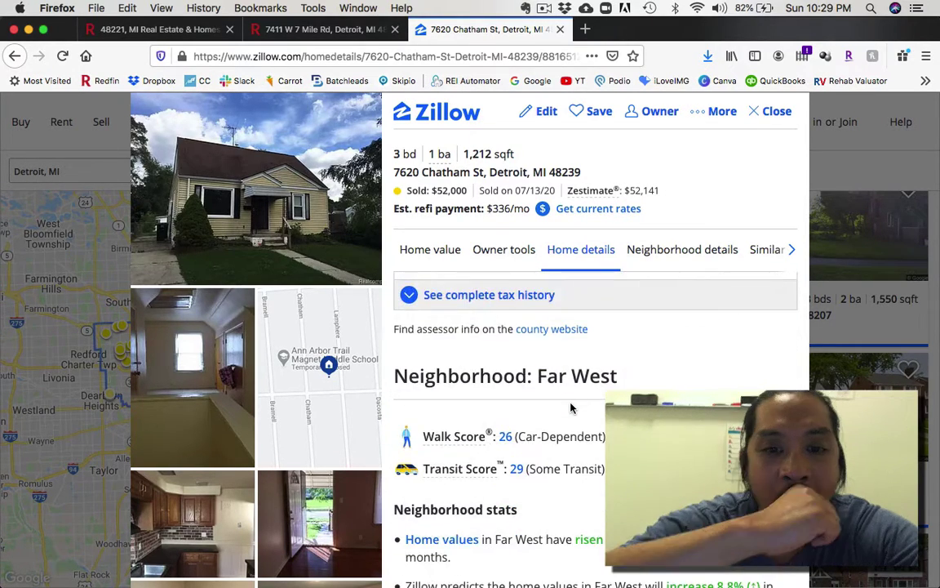
pyautogui.scroll(-1, 572, 404)
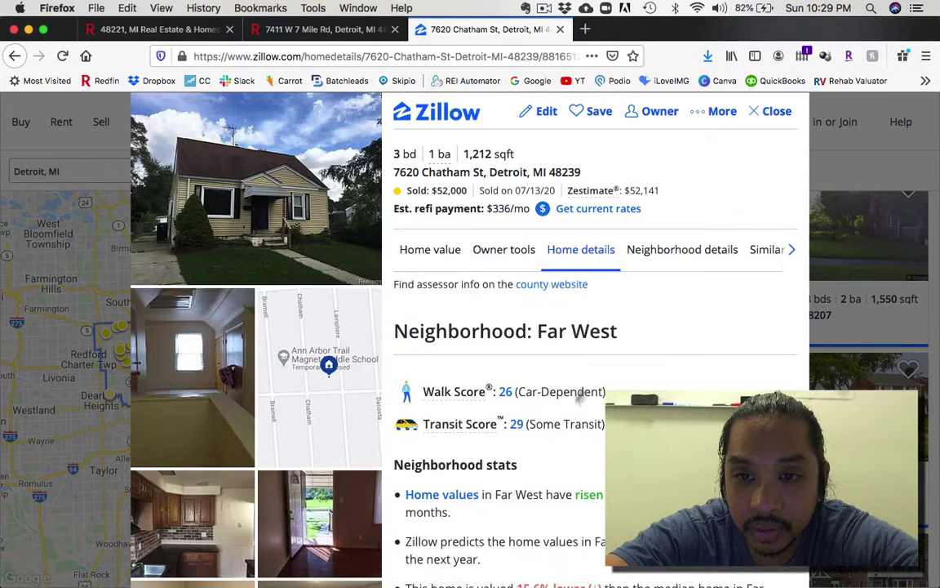
pyautogui.scroll(-1, 628, 385)
pyautogui.scroll(-4, 628, 385)
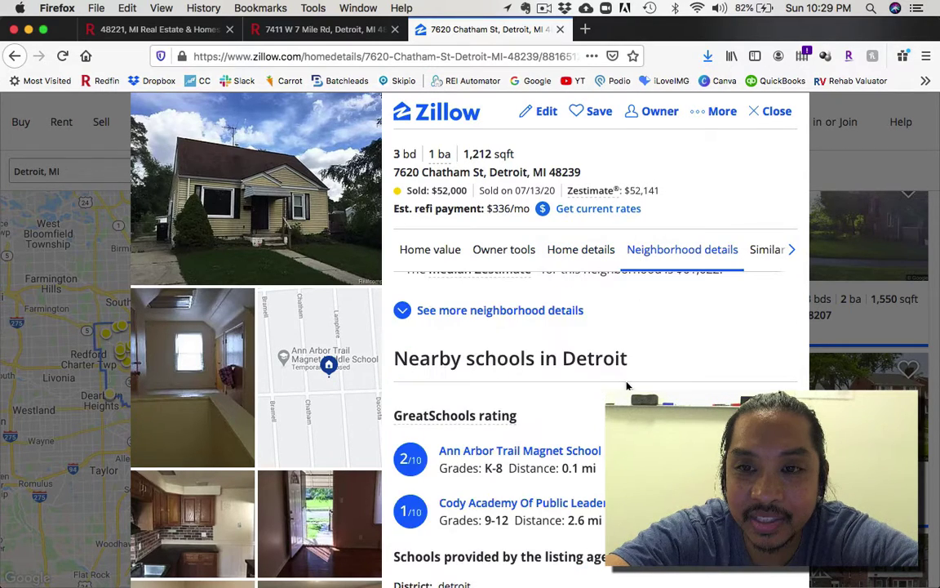
# Step: Close the Zillow listing and show the Quick Property Solutions homepage's off-market properties sign-up form
pyautogui.click(774, 114)
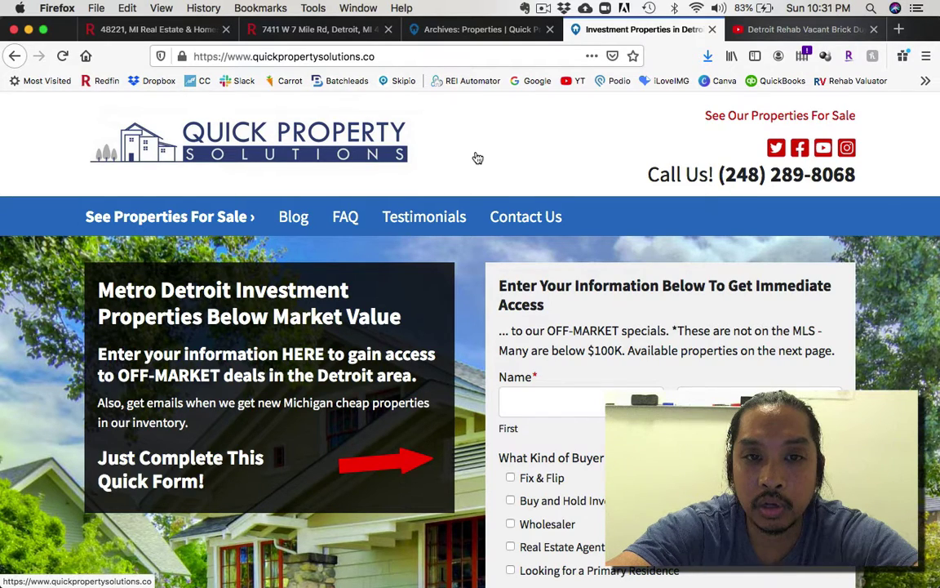
pyautogui.doubleClick(369, 57)
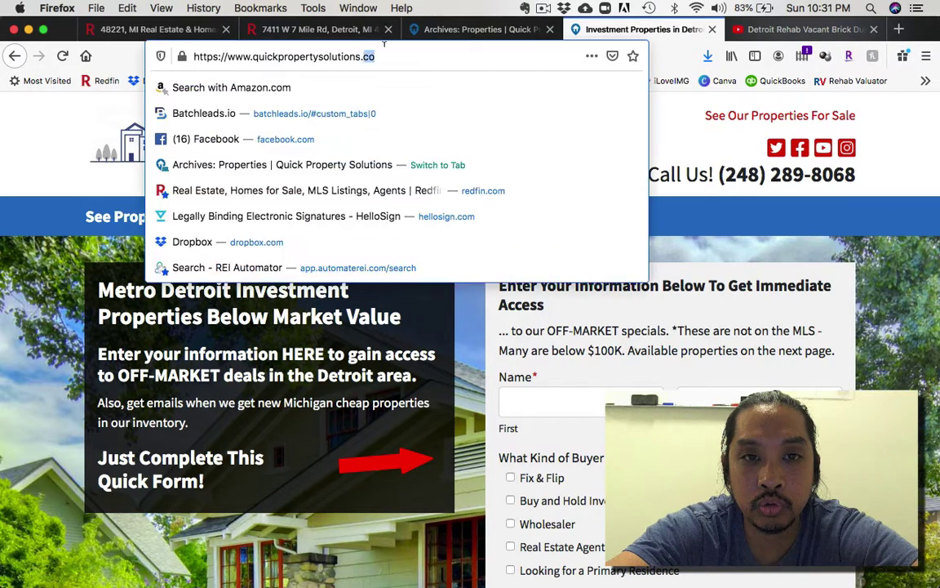
pyautogui.click(677, 144)
pyautogui.scroll(-3, 493, 296)
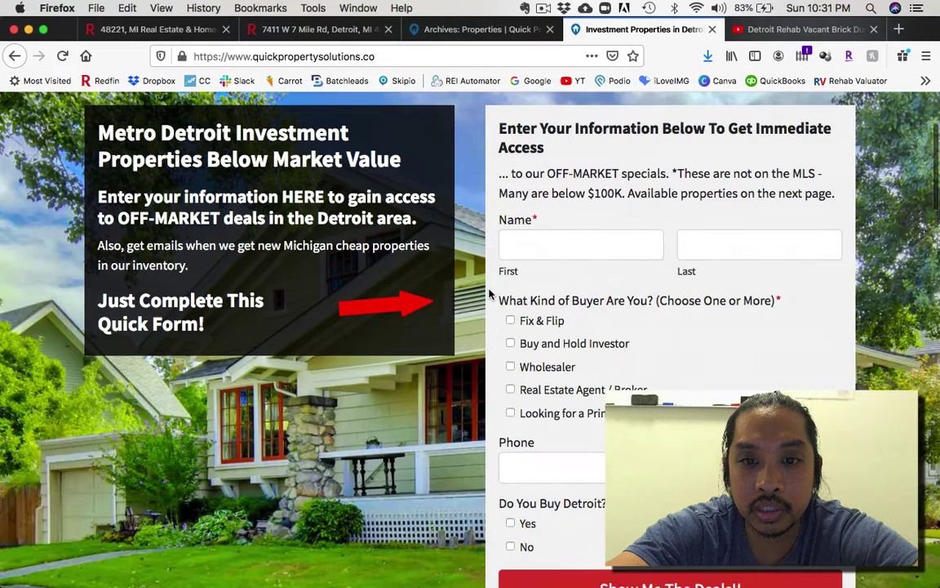
pyautogui.scroll(3, 494, 389)
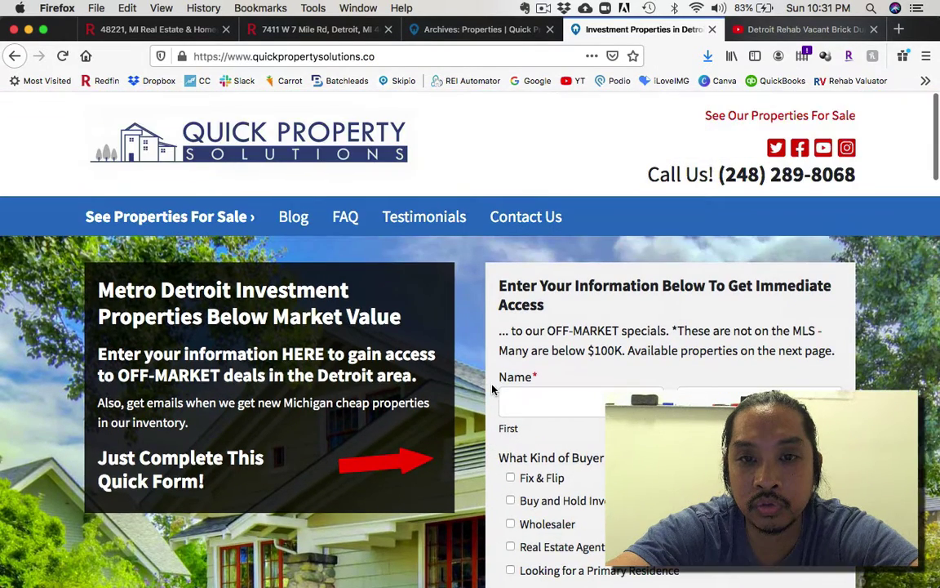
pyautogui.scroll(-1, 485, 394)
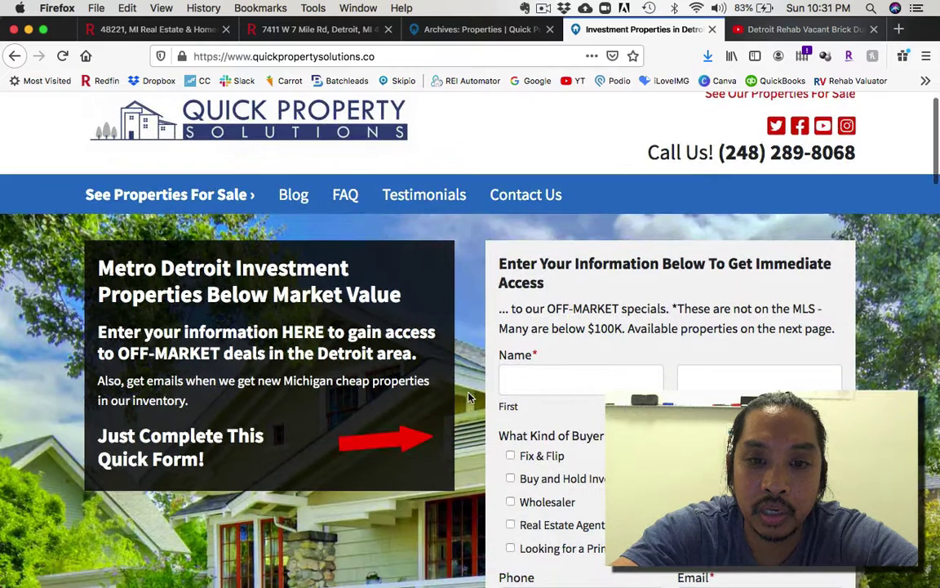
pyautogui.scroll(-2, 469, 398)
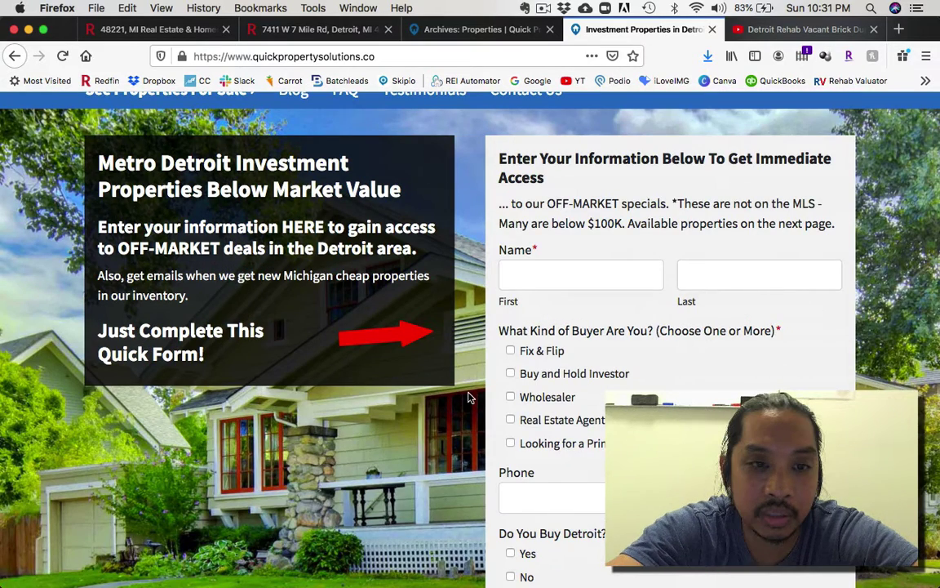
pyautogui.scroll(-1, 470, 397)
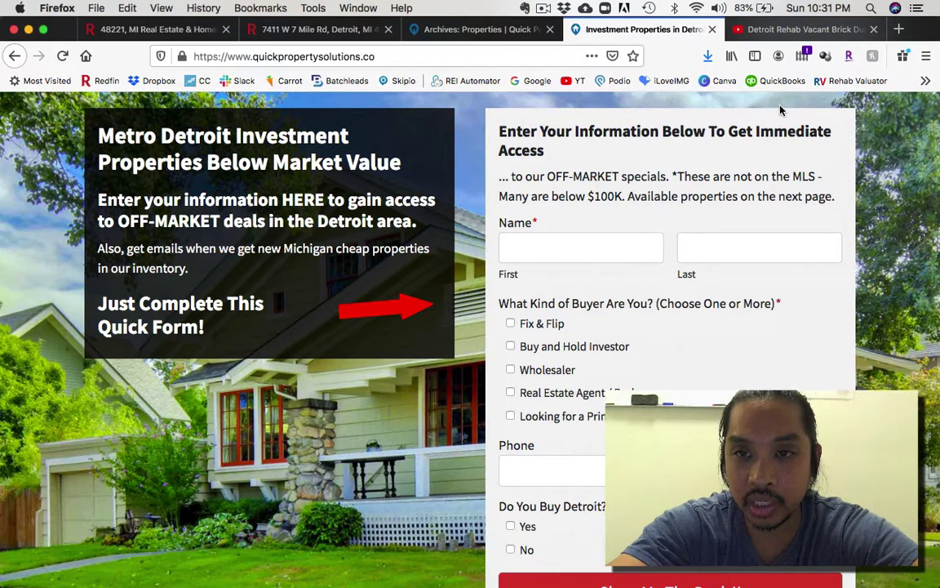
# Step: Show the Clairmount Rehab Episode 2 video page, browsing its channel info and description
pyautogui.click(812, 31)
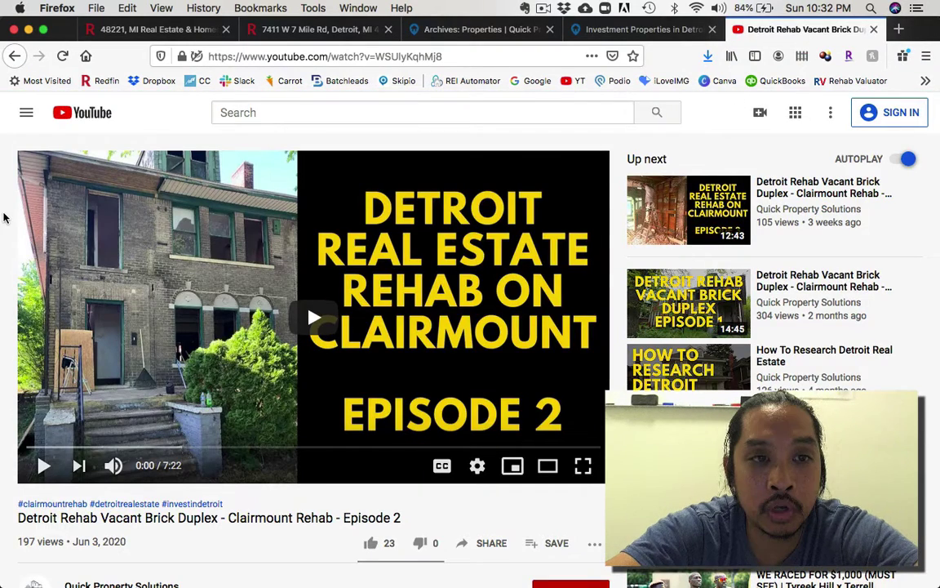
pyautogui.scroll(-5, 4, 217)
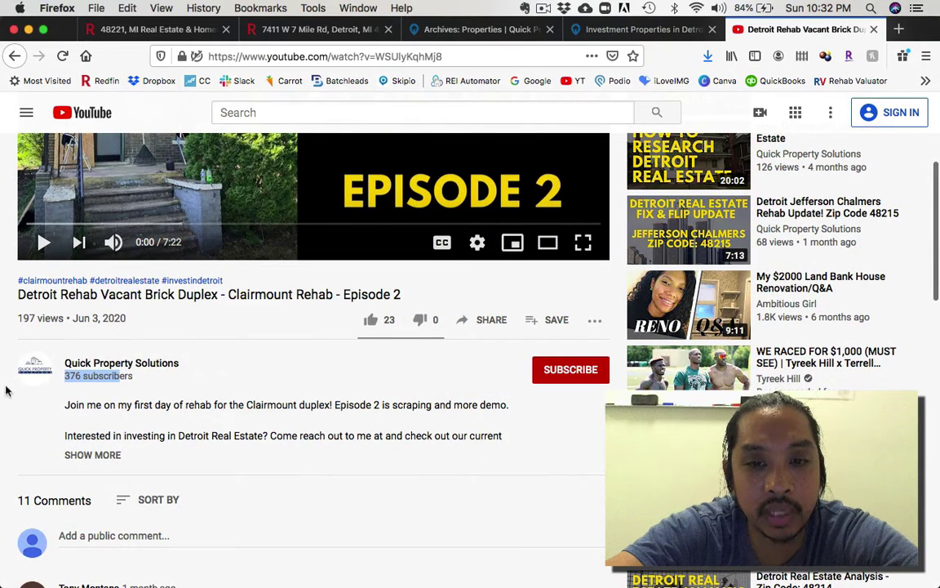
pyautogui.click(232, 373)
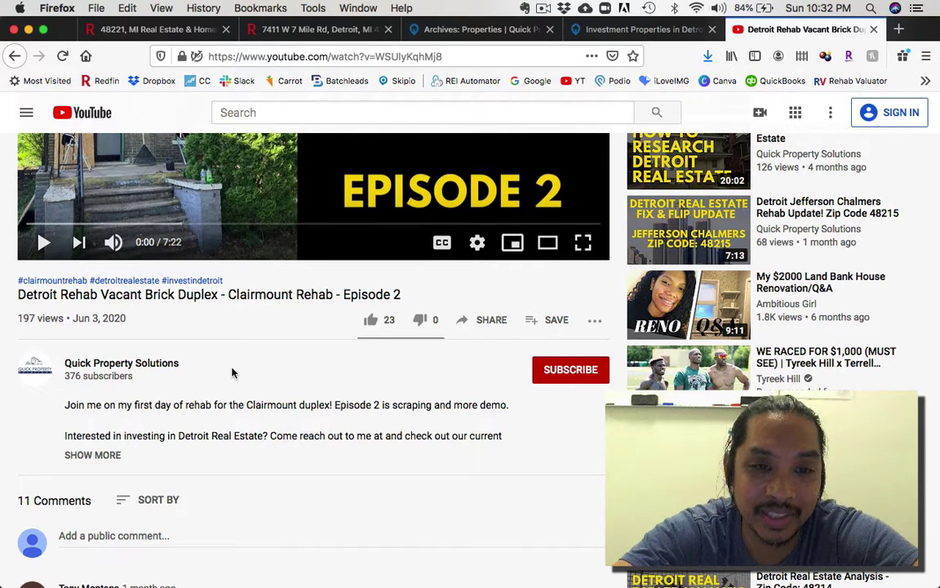
pyautogui.scroll(5, 294, 361)
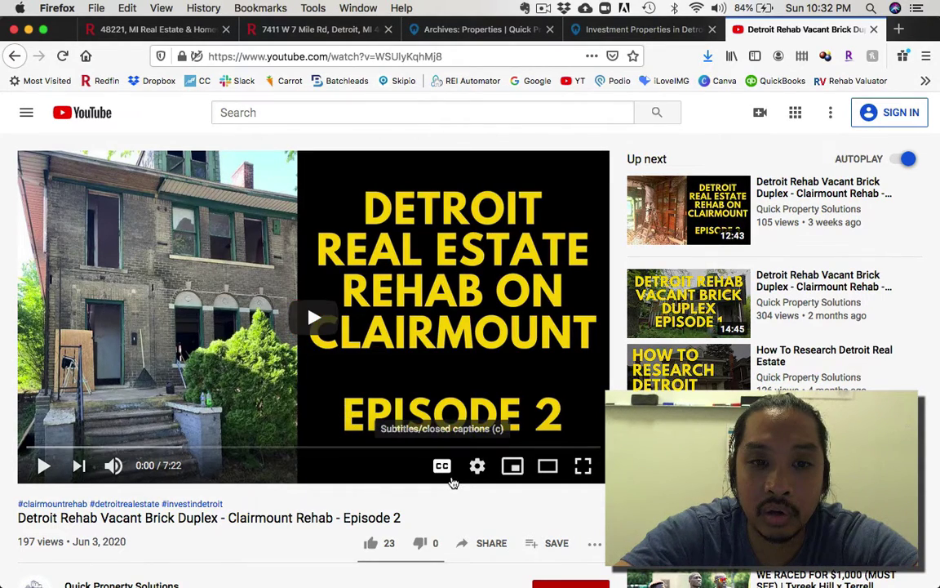
pyautogui.scroll(-3, 453, 483)
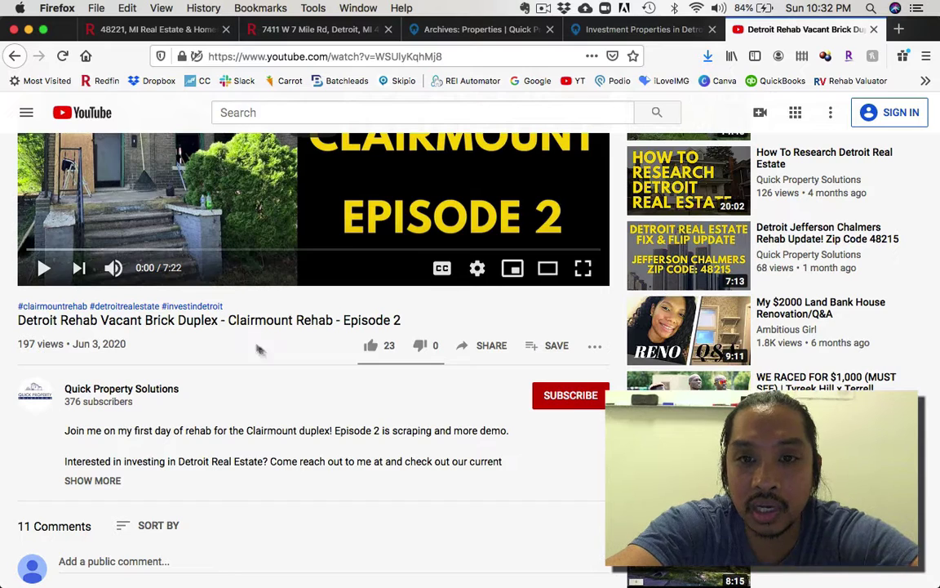
pyautogui.scroll(3, 424, 378)
pyautogui.scroll(1, 425, 378)
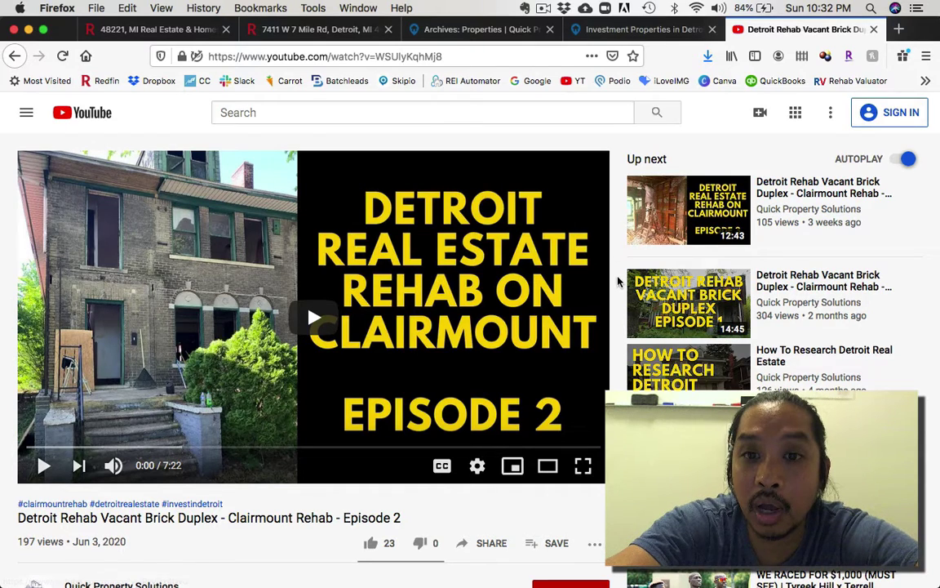
pyautogui.scroll(-1, 613, 312)
pyautogui.scroll(1, 613, 313)
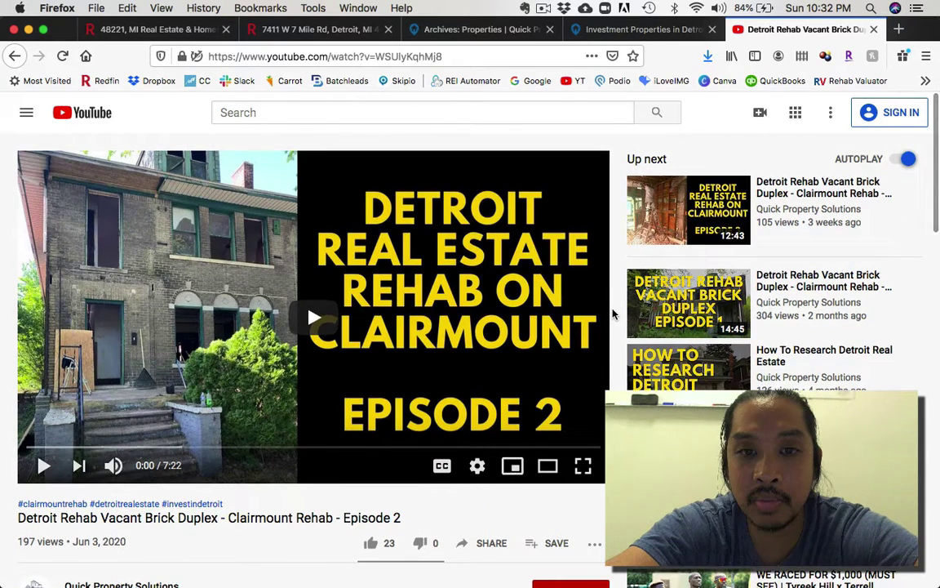